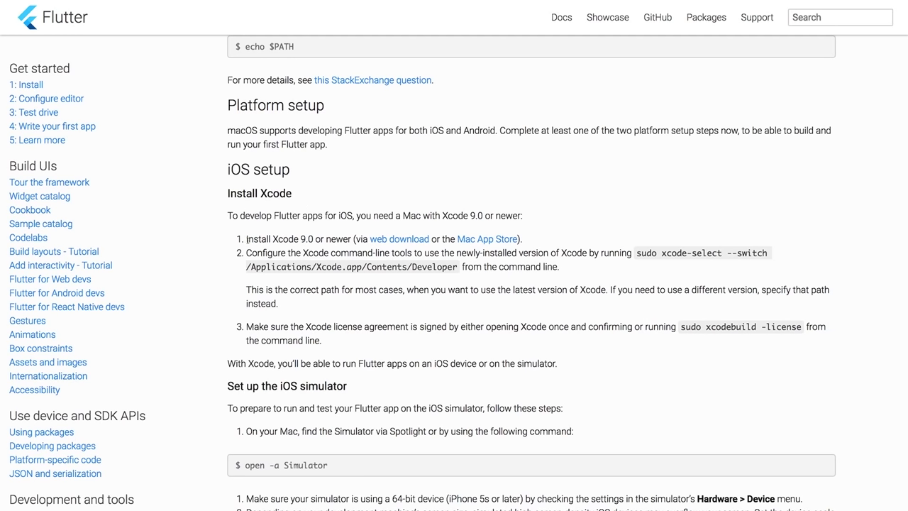
- Copy the documentation's sudo xcode-select --switch /Applications/Xcode.app/Contents/Developer command, switch to Terminal and run it, entering the account password
drag(247, 239, 312, 237)
click(320, 230)
drag(303, 253, 415, 253)
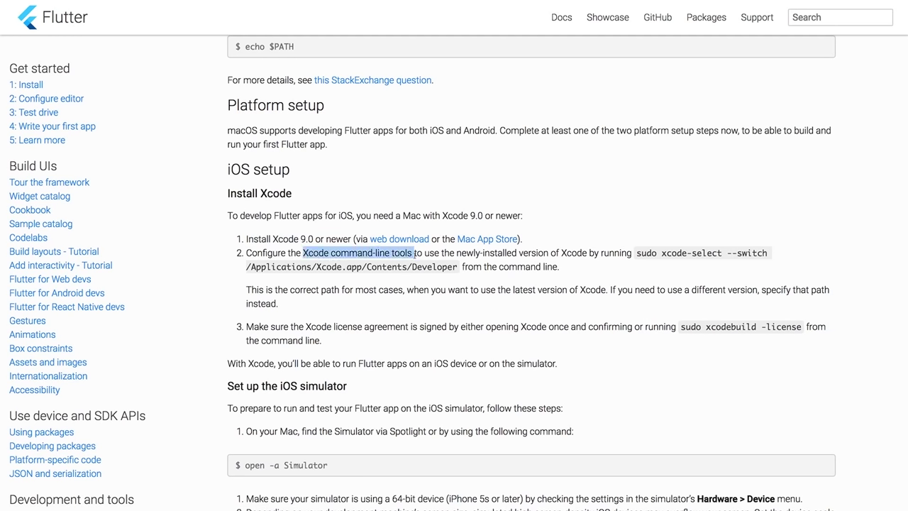
click(629, 277)
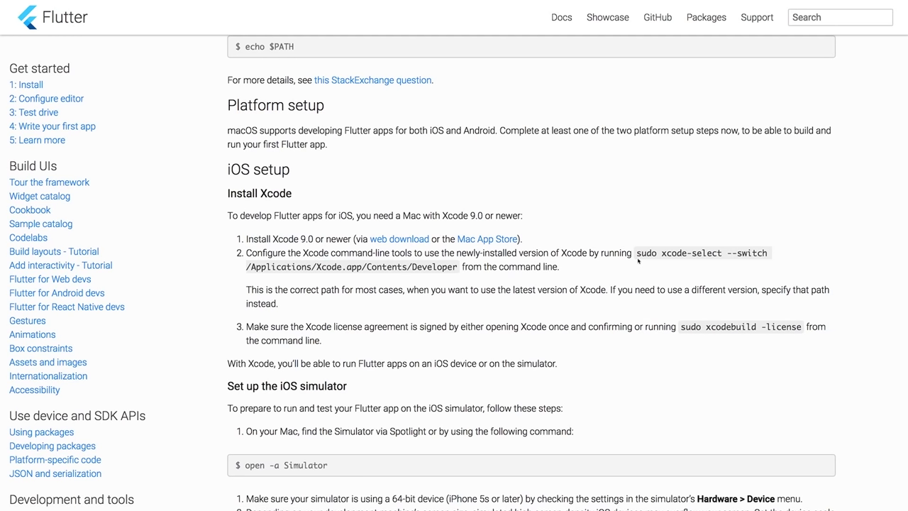
drag(633, 254, 459, 264)
key(super+c)
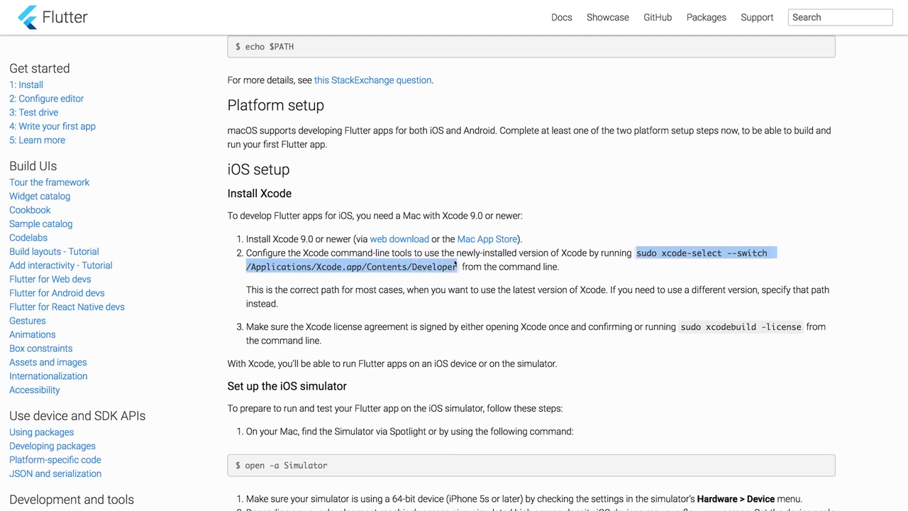
key(ctrl+Left)
key(super+v)
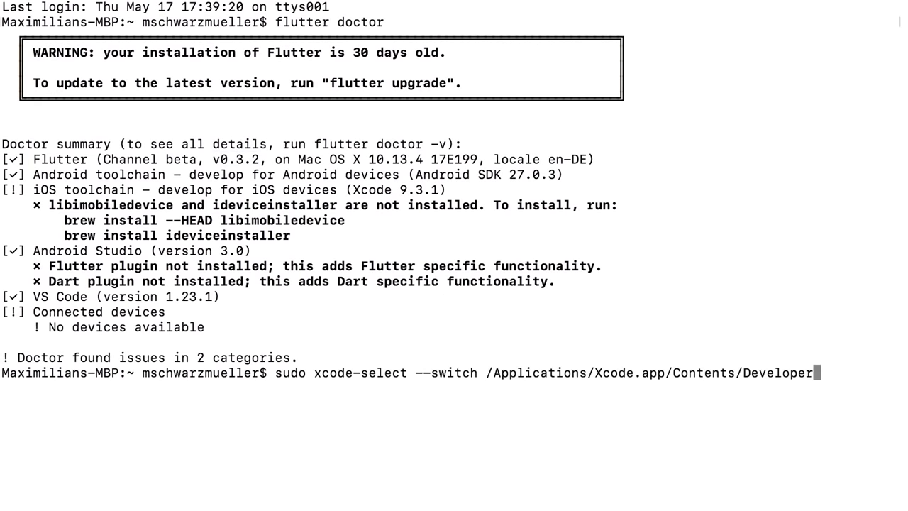
key(Return)
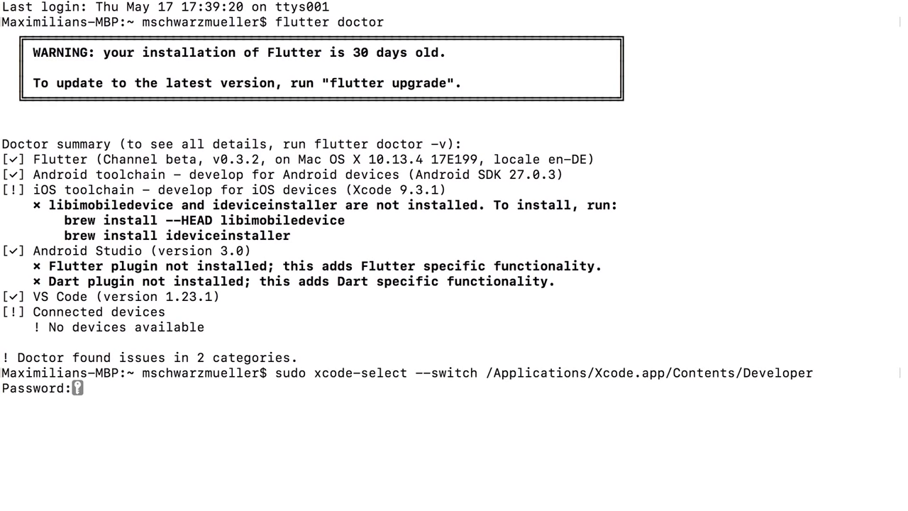
key(Return)
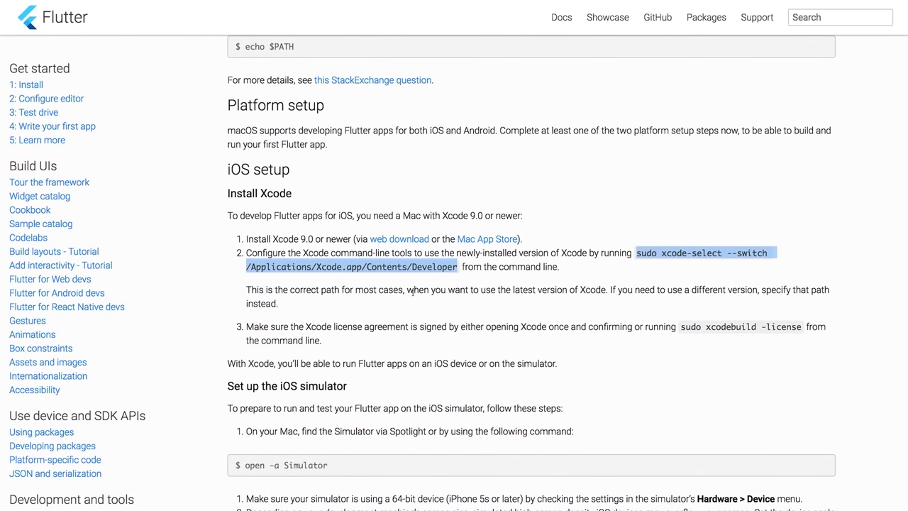
- Copy the Xcode license command from the documentation's third installation step and run sudo xcodebuild -license in Terminal
click(407, 293)
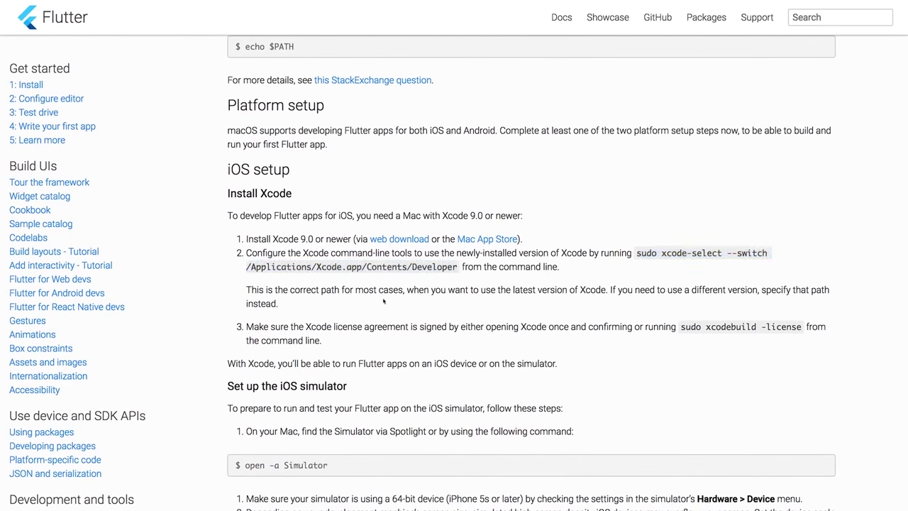
drag(240, 327, 322, 340)
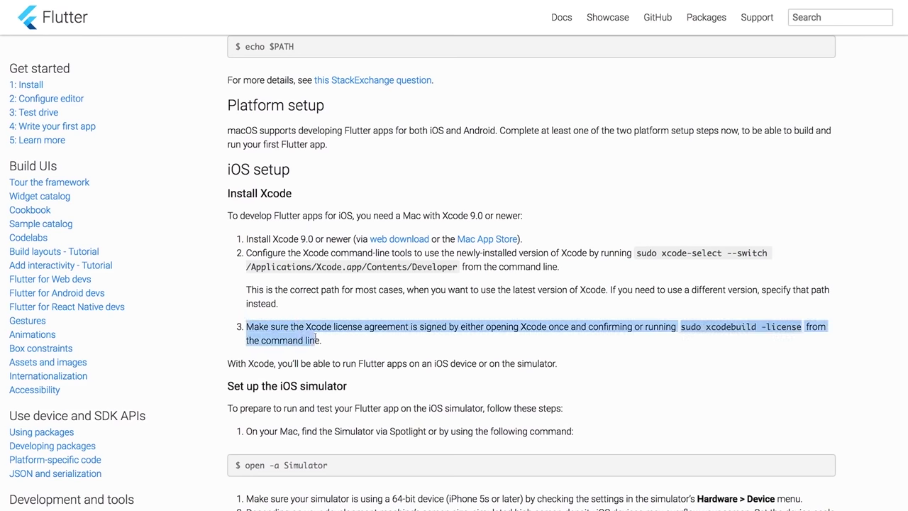
drag(801, 326, 682, 328)
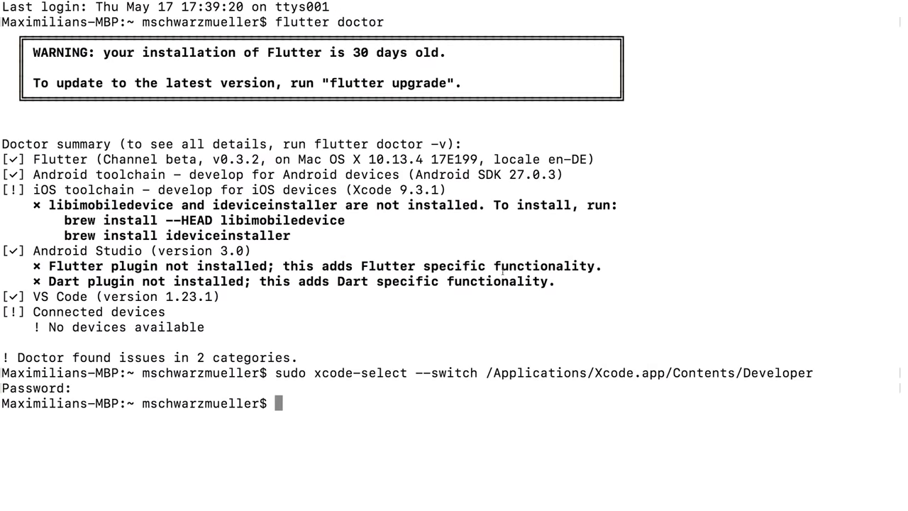
key(super+v)
key(BackSpace)
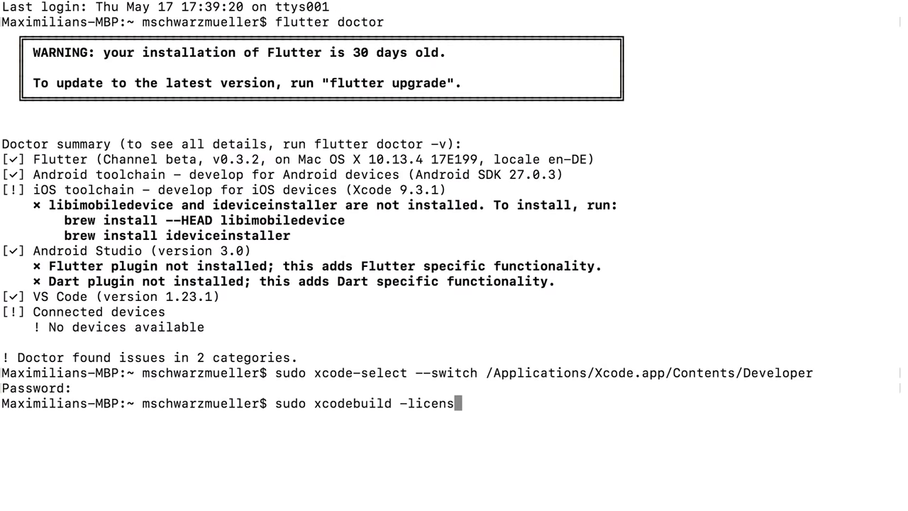
text(e)
key(Return)
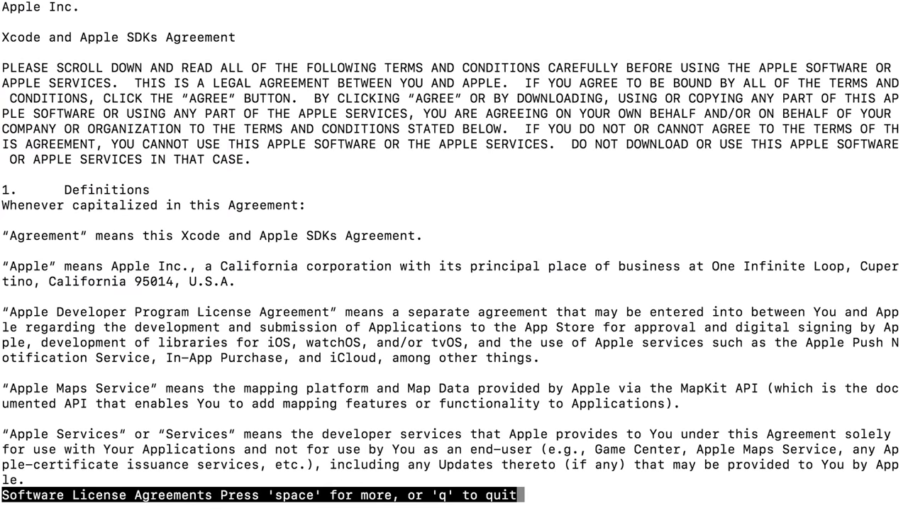
- Page through the Xcode and Apple SDKs license agreement to its end and accept it with "agree"
scroll(450, 244, down, 15)
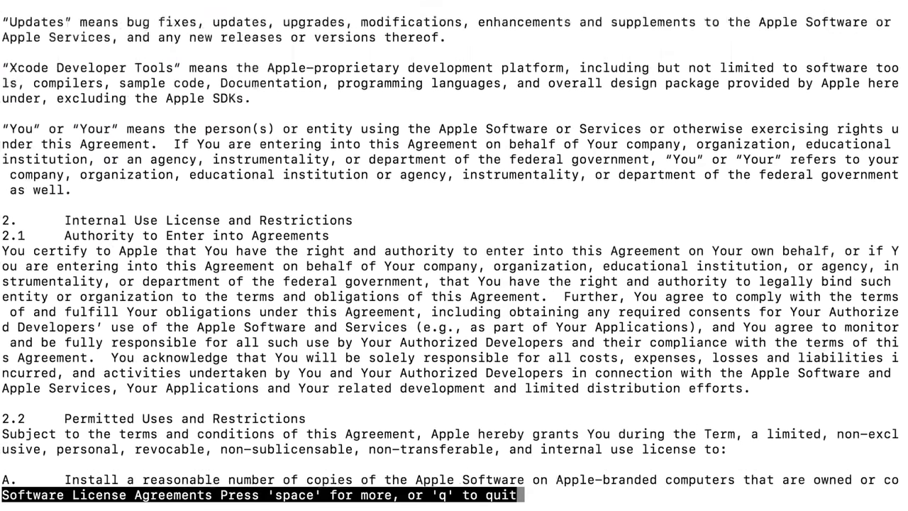
scroll(450, 244, down, 20)
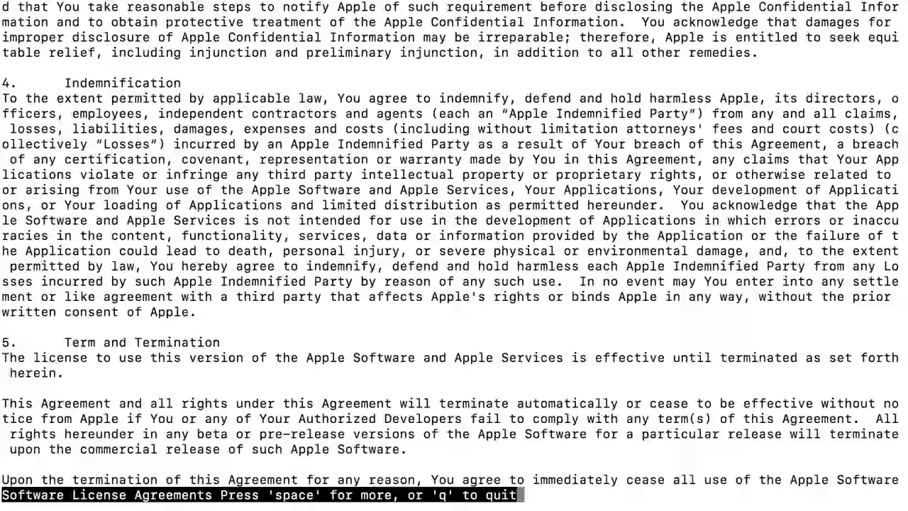
scroll(450, 244, down, 15)
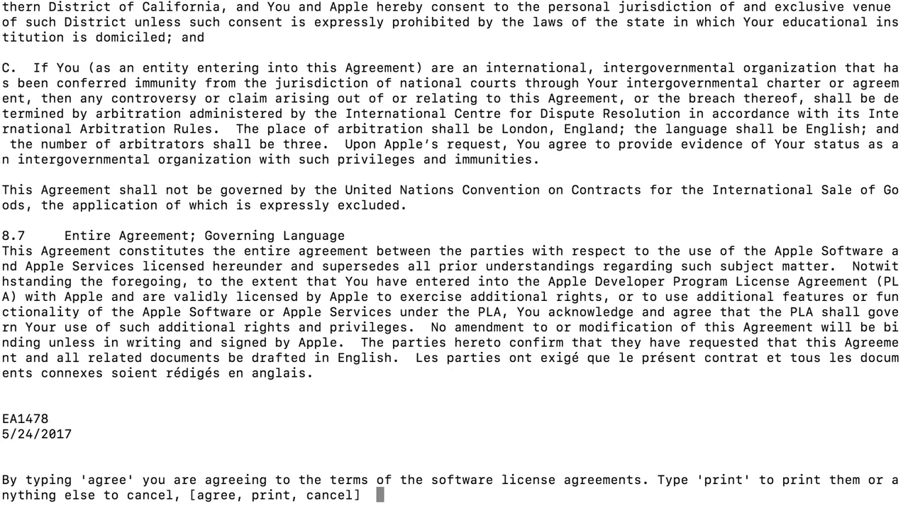
text(agree)
key(Return)
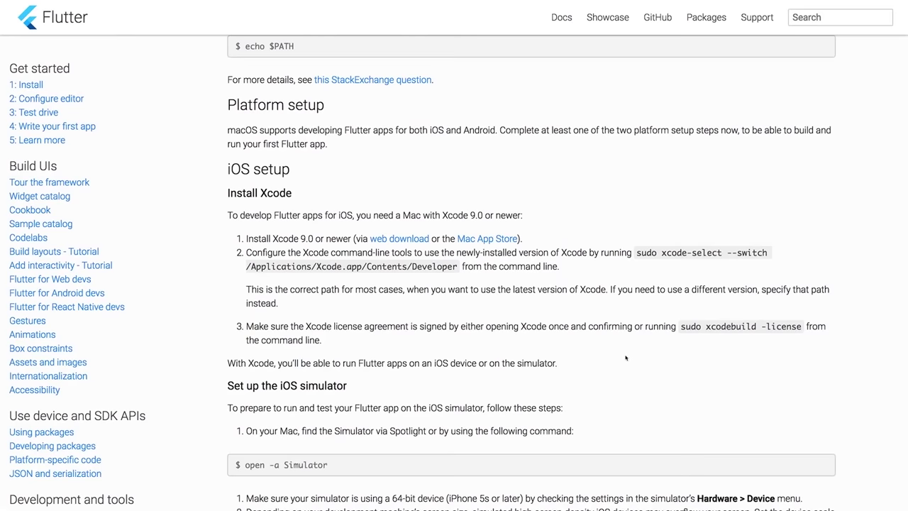
- Copy the simulator launch command from the documentation's iOS simulator section and run open -a Simulator in Terminal
scroll(610, 355, down, 4)
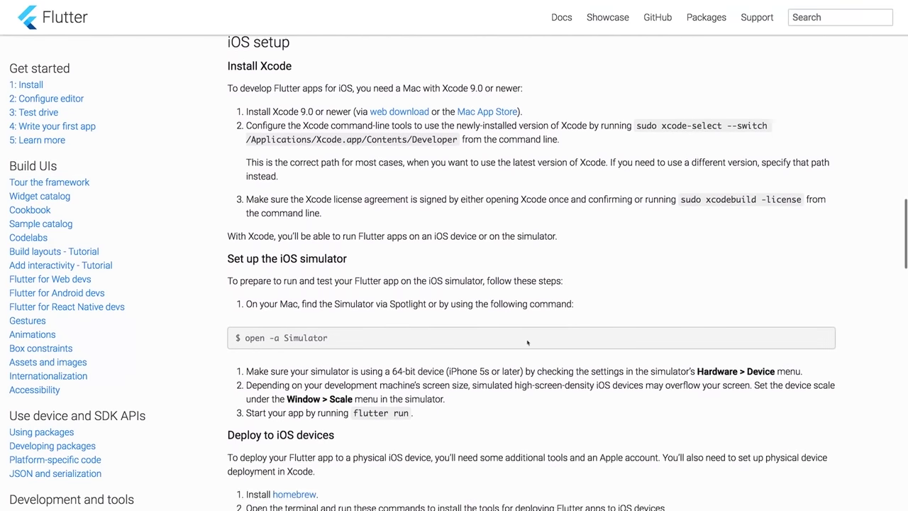
scroll(527, 343, down, 1)
drag(228, 242, 352, 245)
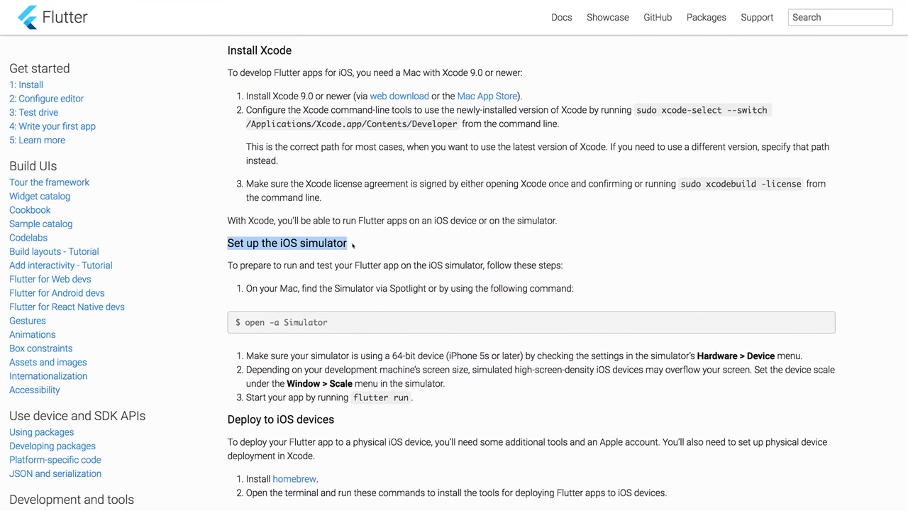
click(353, 307)
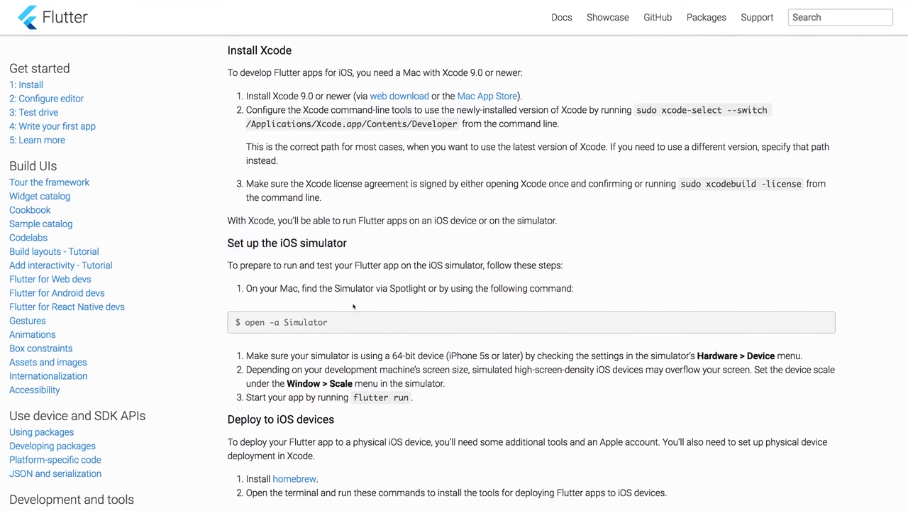
drag(329, 322, 244, 322)
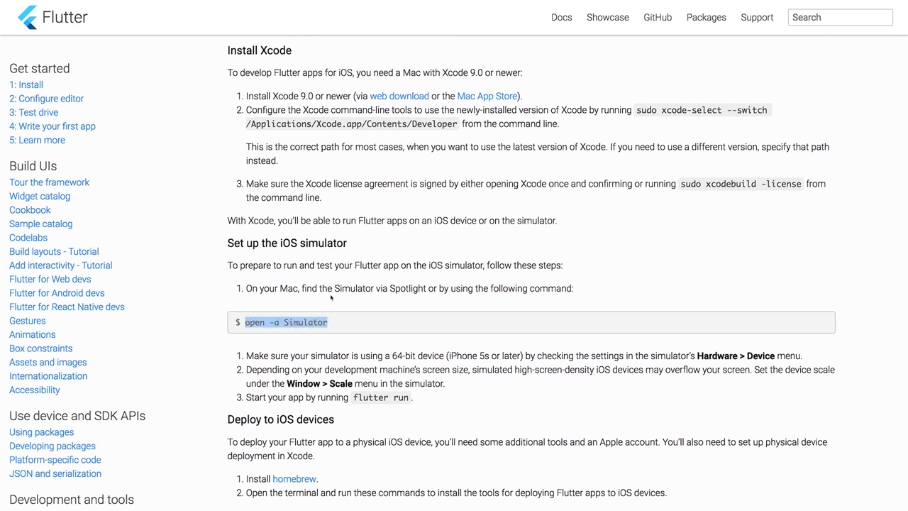
key(ctrl+Left)
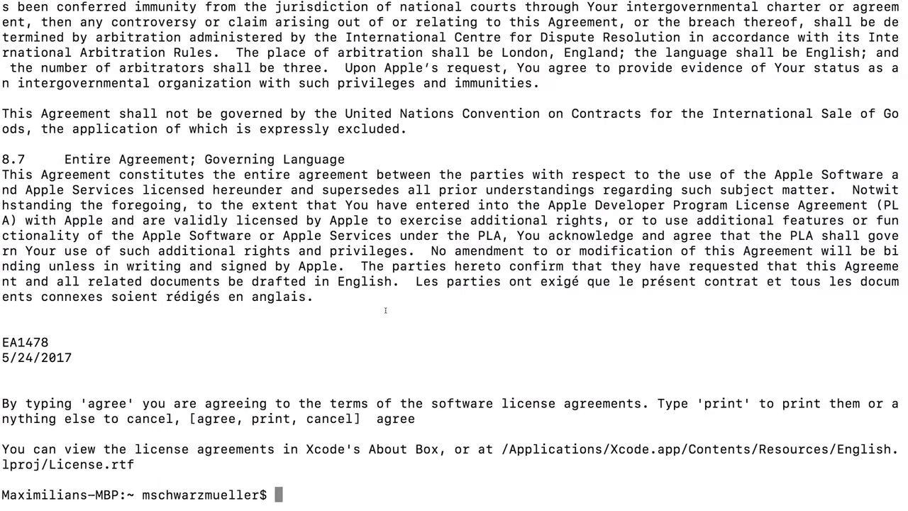
key(super+v)
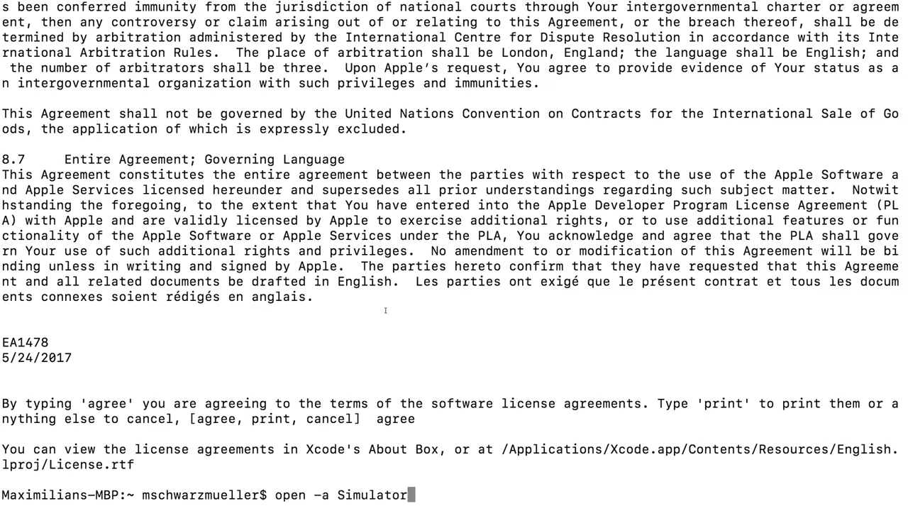
key(Return)
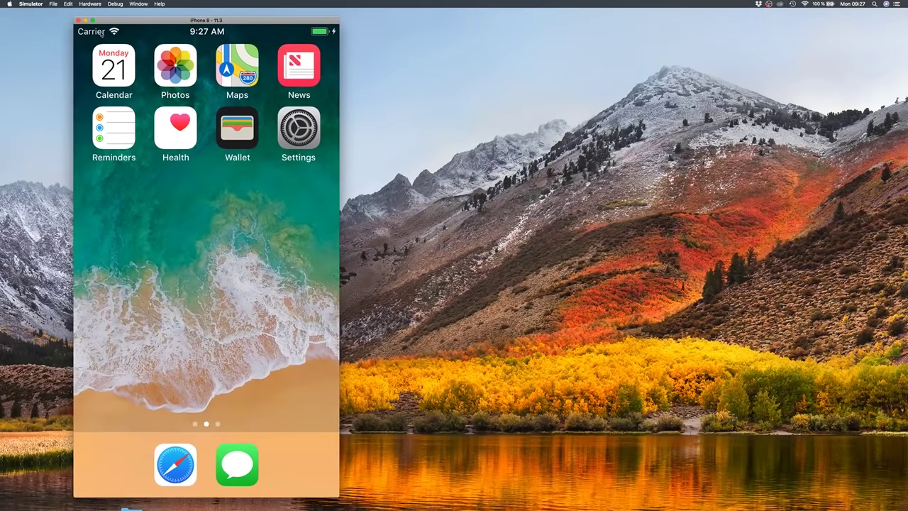
- Check which iOS 11.3 device model the Simulator uses, leaving the device selection as it is
click(90, 4)
mouse_move(142, 12)
mouse_move(212, 15)
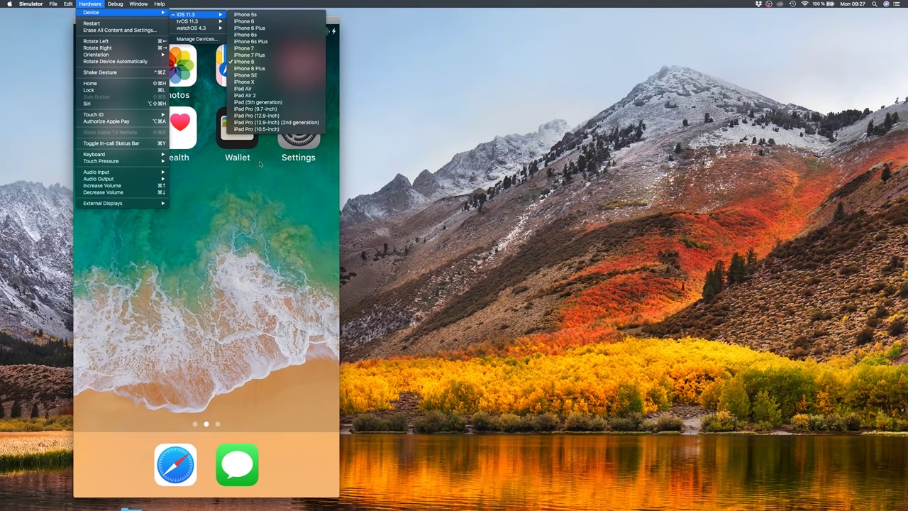
click(270, 257)
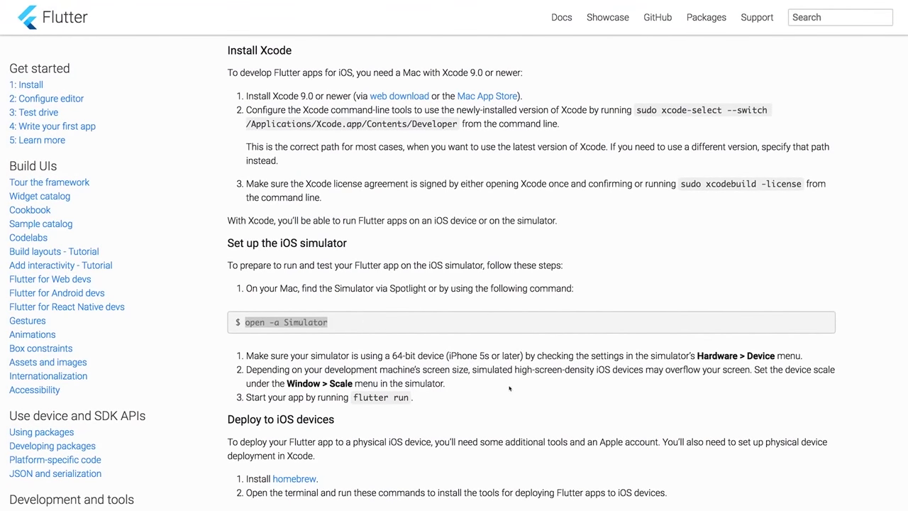
- Return to Terminal, clear its output and change to the ~/development/udemy directory
drag(353, 397, 410, 398)
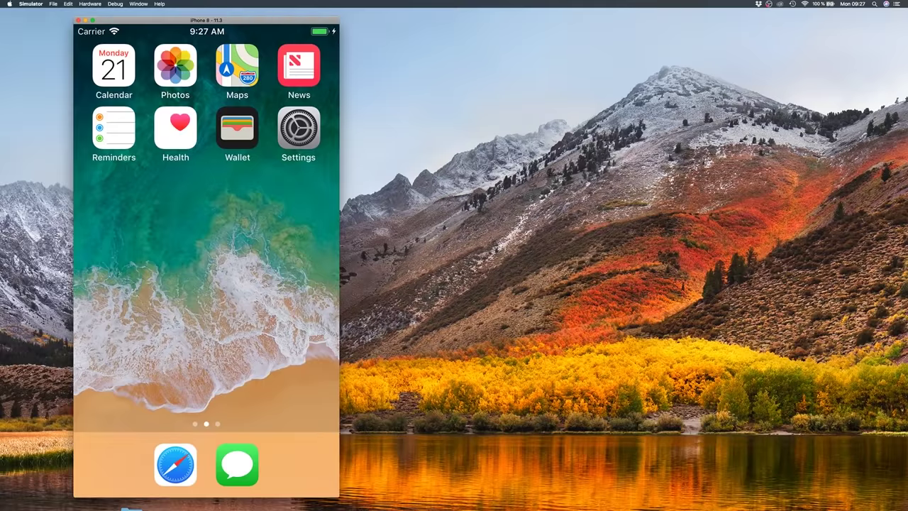
key(ctrl+Right)
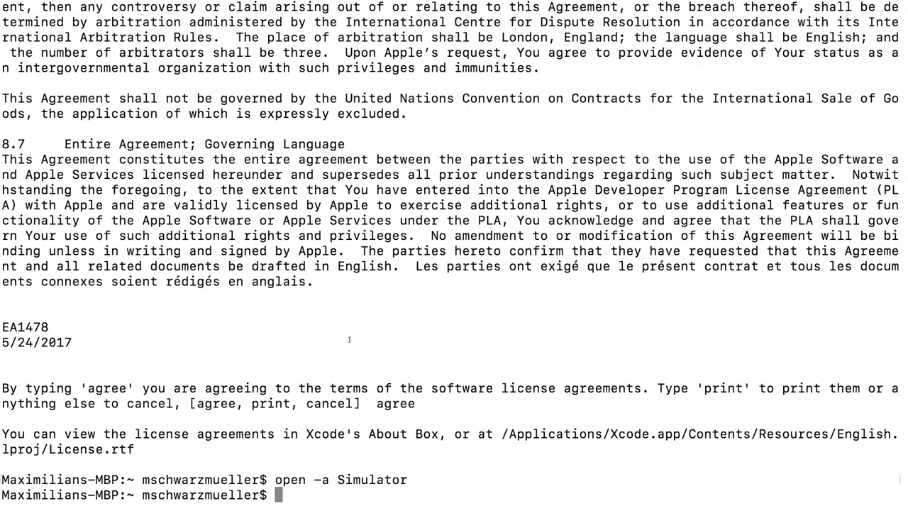
text(clear)
key(Return)
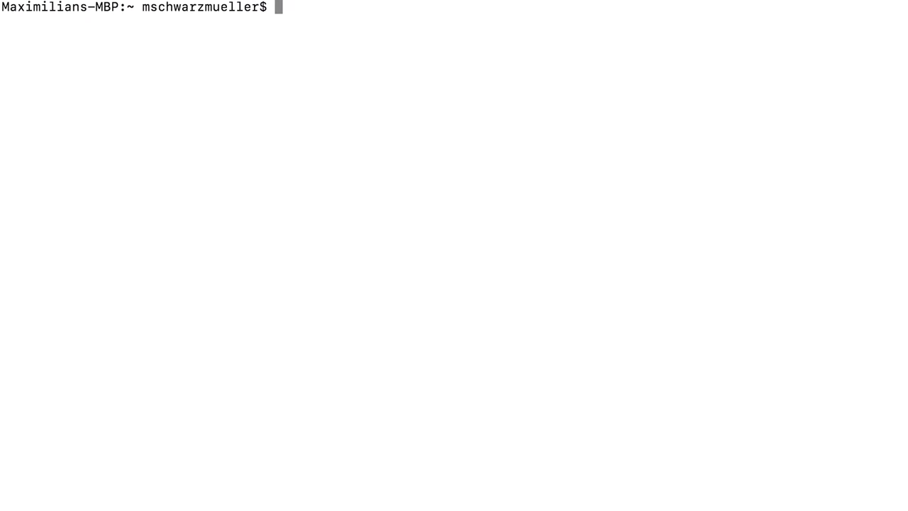
key(Return)
text(cd ~)
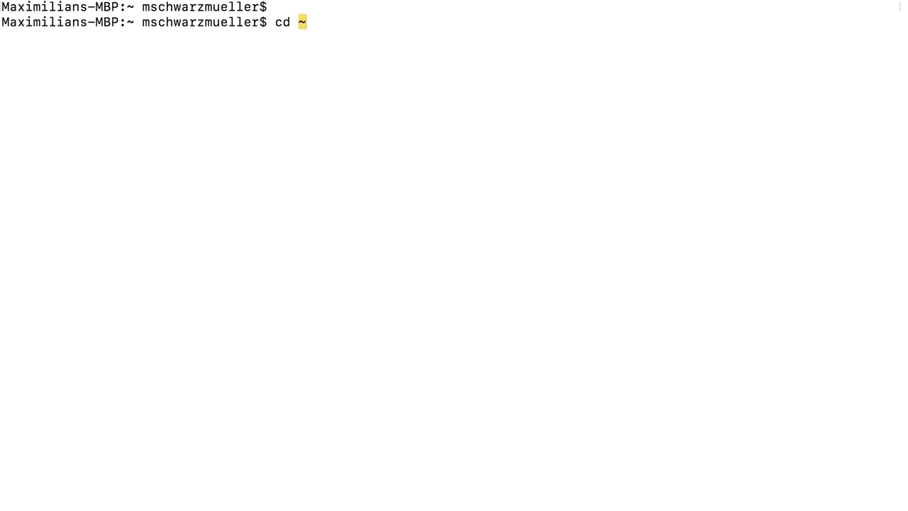
text(/de)
key(Tab)
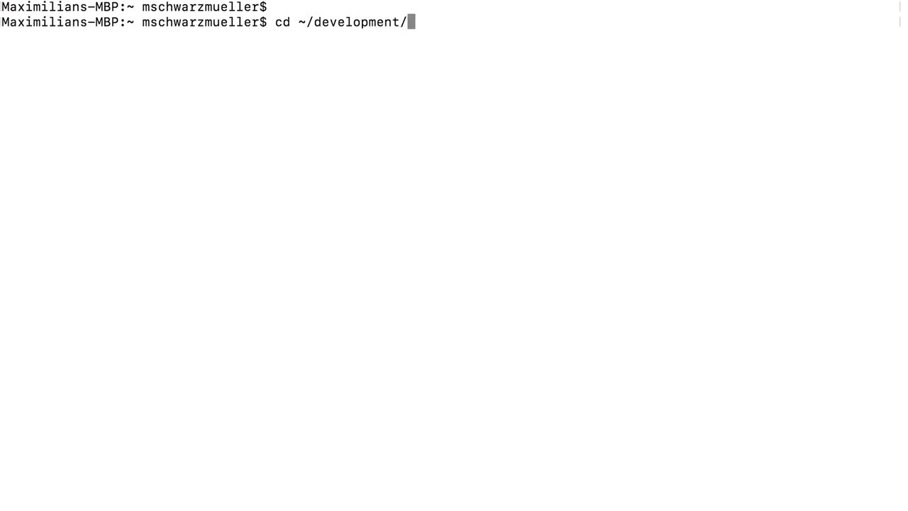
text(ude)
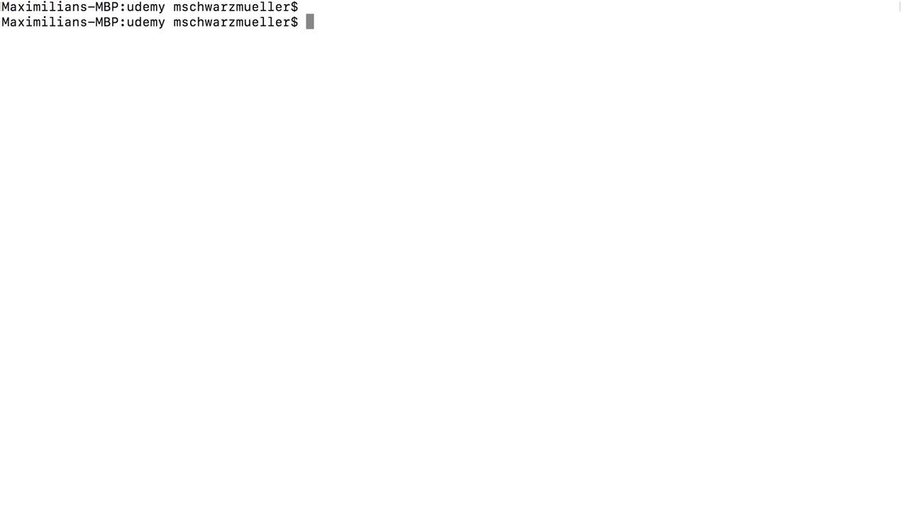
- Create a new Flutter project named first_app with flutter create, using an underscore in the name
text(flutter c)
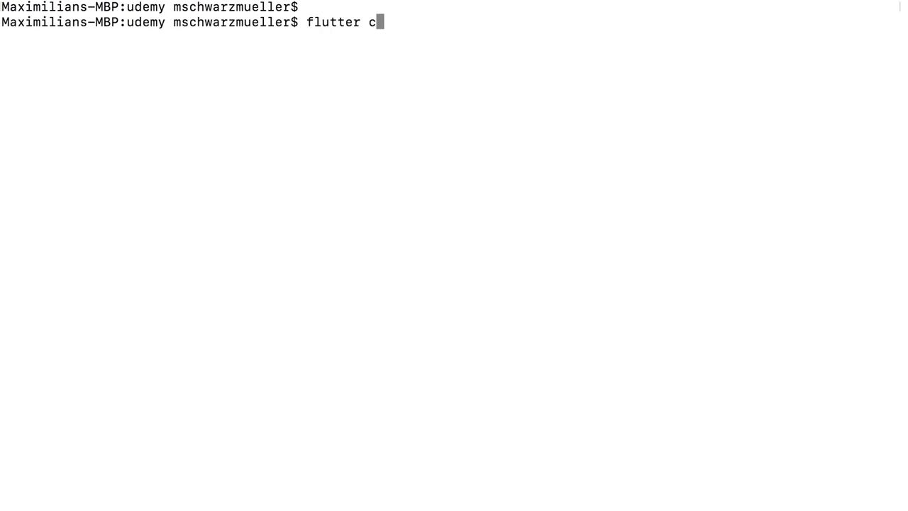
text(reate first_app)
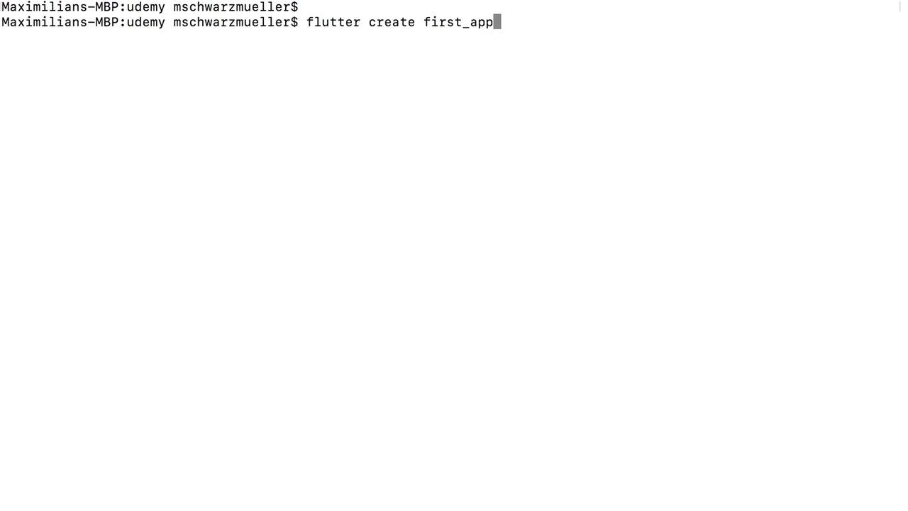
key(Left)
key(Left)
key(Left)
key(BackSpace)
text(-)
key(BackSpace)
text(_)
key(Return)
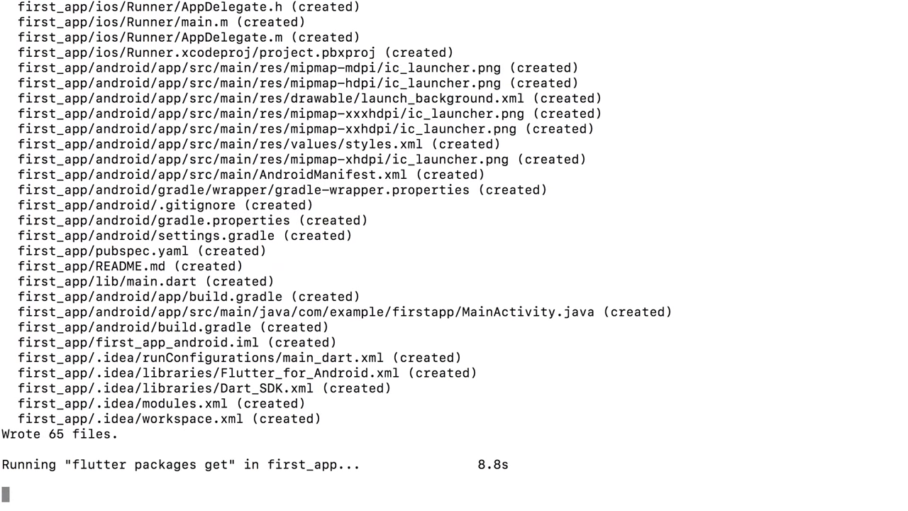
- Change into the first_app project folder and launch the app on the simulator with flutter run
text(cd first_app/)
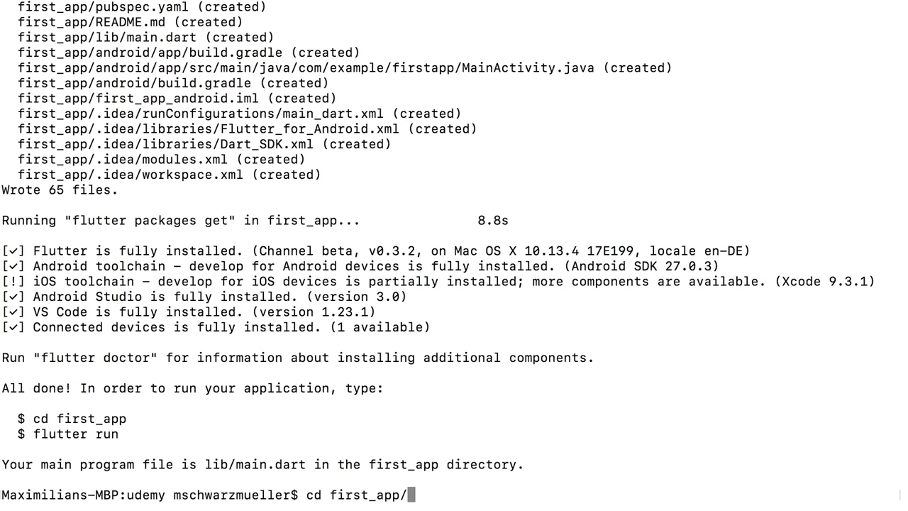
key(Return)
text(flutter run)
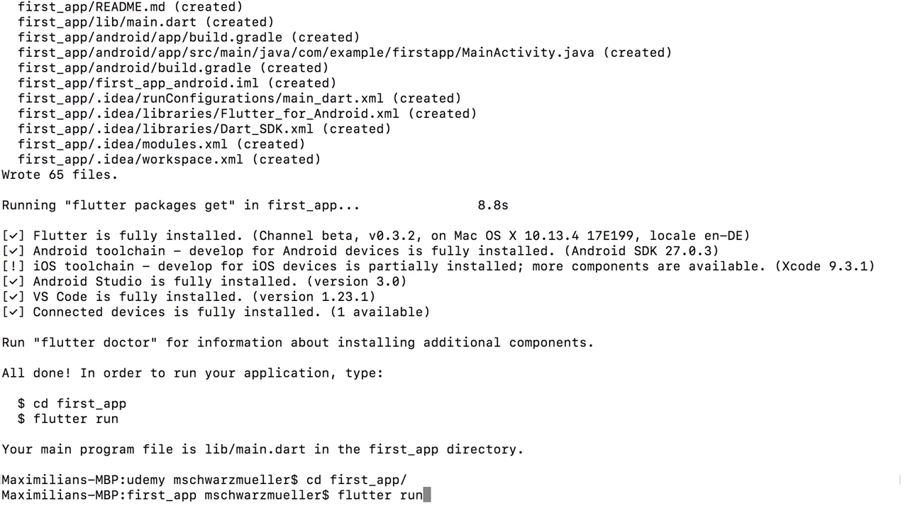
key(Return)
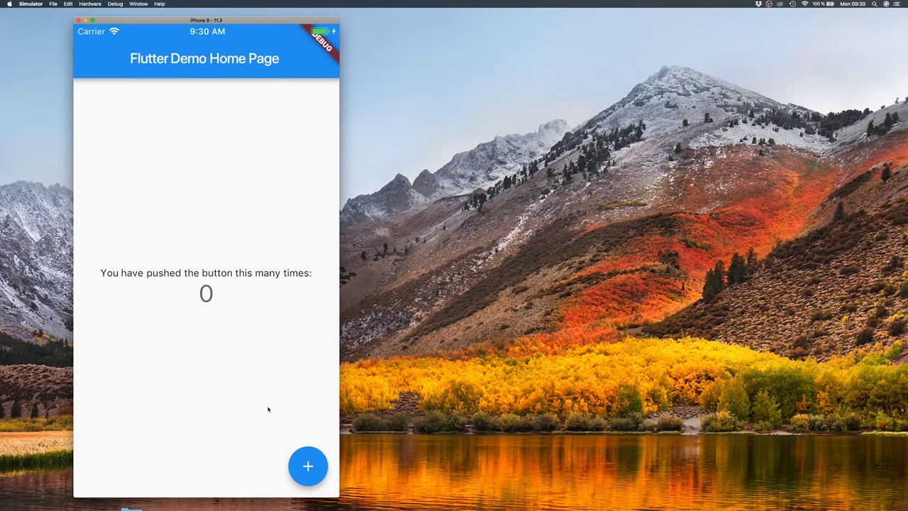
- Test the running Flutter demo app by raising its counter to 11 with the plus button
click(307, 469)
click(307, 470)
click(309, 471)
click(308, 470)
click(309, 471)
click(311, 472)
click(312, 472)
click(312, 472)
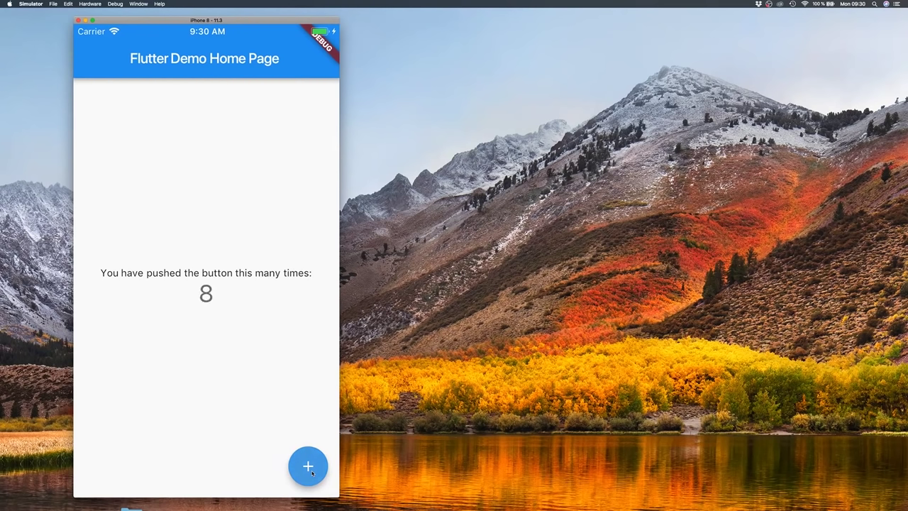
click(312, 472)
click(312, 473)
click(312, 472)
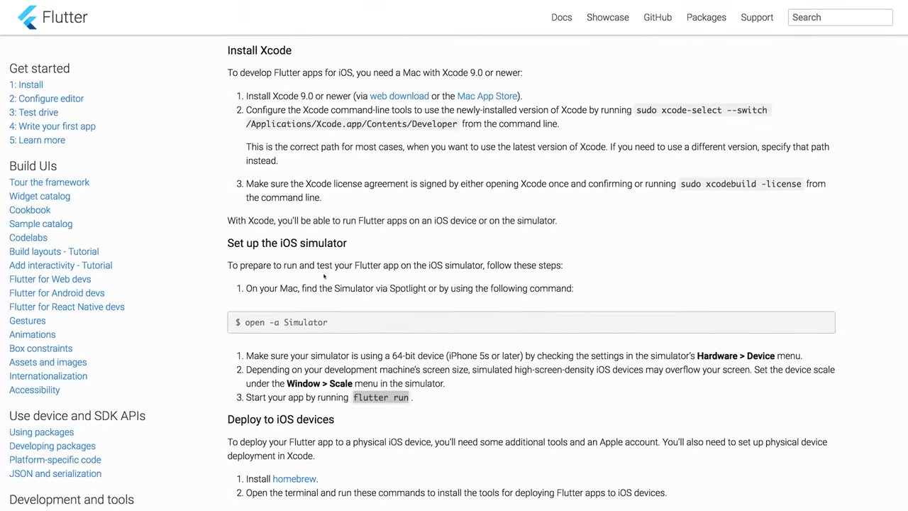
- Review the documentation's flutter run instruction and the Deploy to iOS devices section, including the Homebrew installation and brew commands
scroll(245, 244, down, 3)
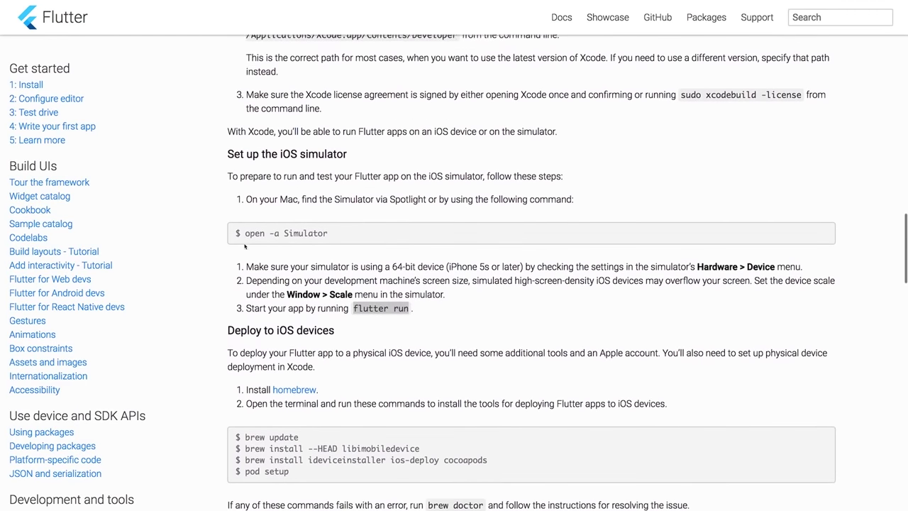
drag(353, 295, 409, 295)
scroll(250, 312, down, 2)
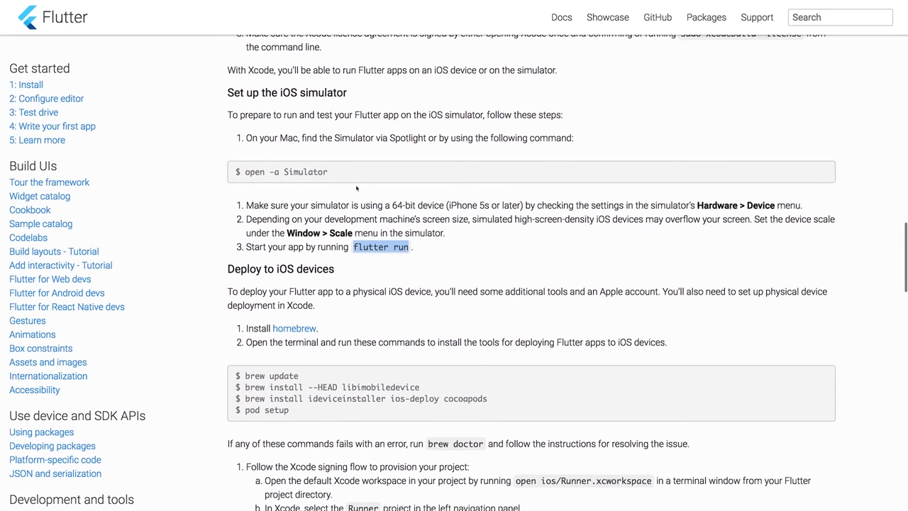
drag(227, 269, 360, 268)
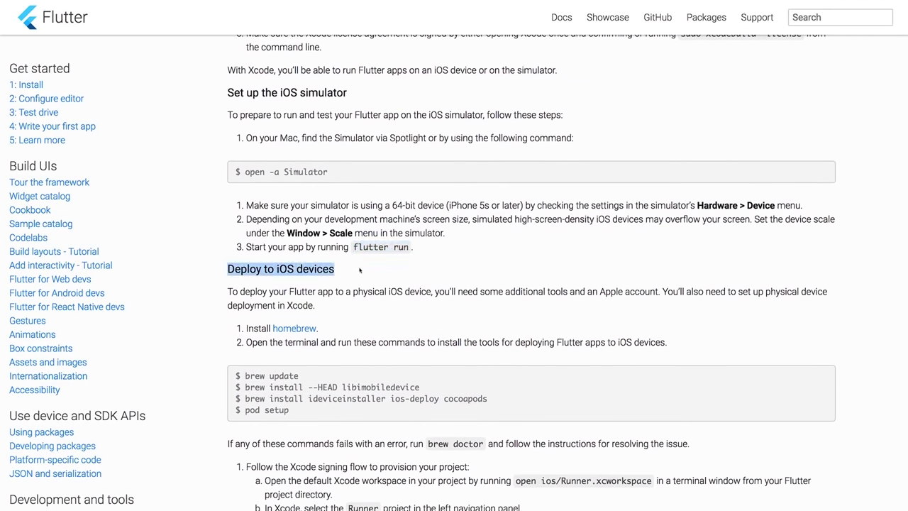
scroll(359, 270, down, 2)
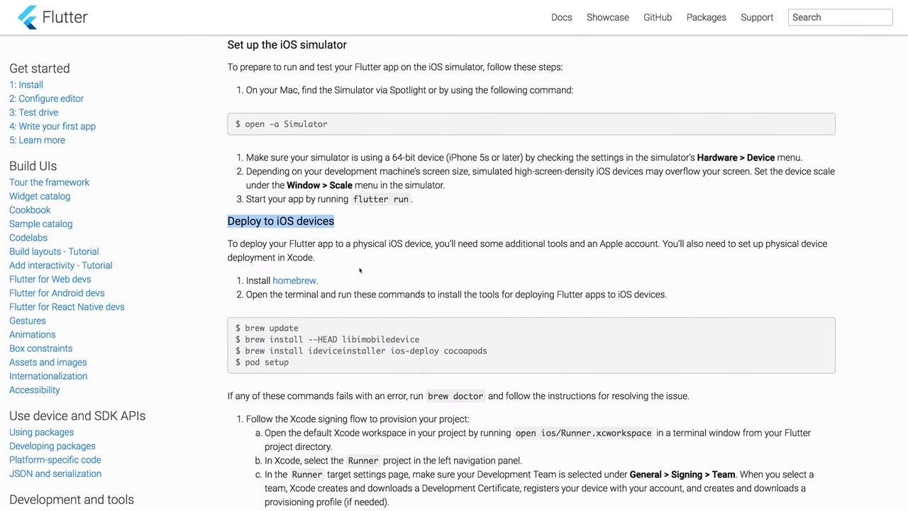
scroll(337, 368, down, 1)
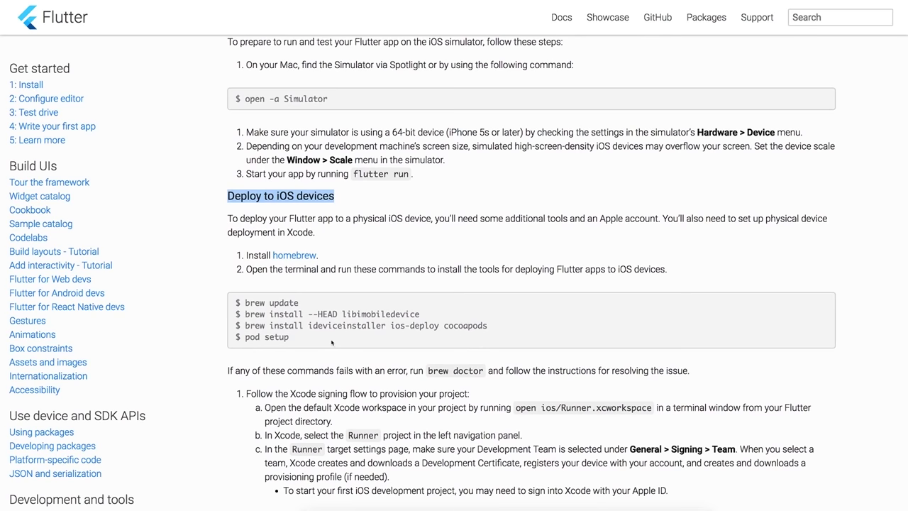
click(270, 320)
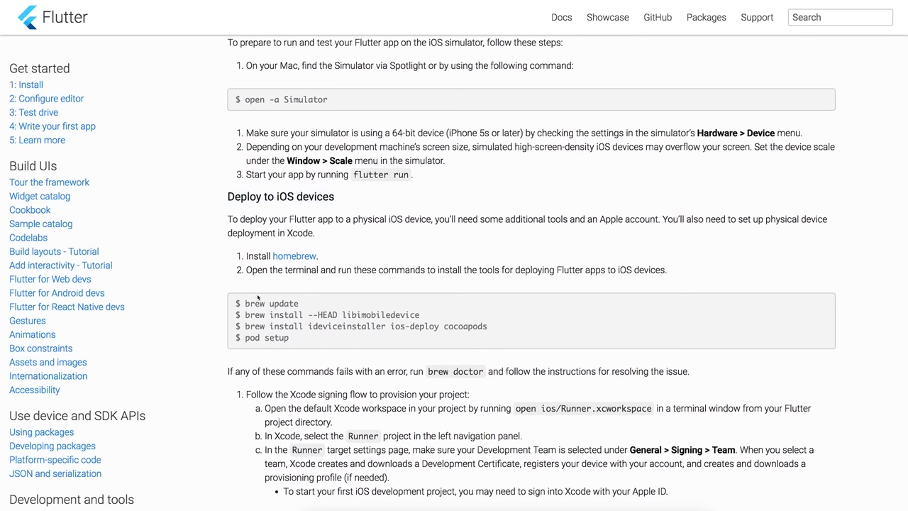
drag(249, 257, 318, 257)
click(317, 256)
drag(257, 314, 309, 325)
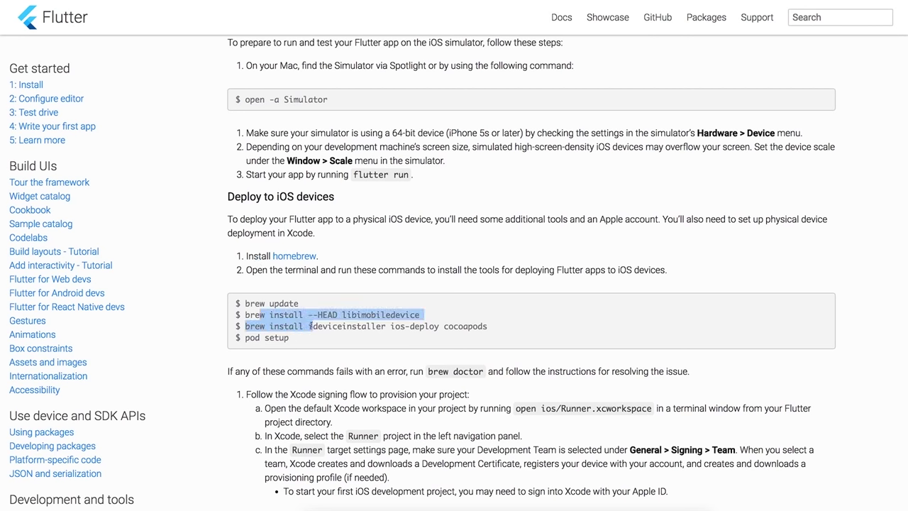
- Read the Xcode signing instructions for physical iOS devices, covering the Apple ID account, device trust and bundle identifier
scroll(310, 325, down, 1)
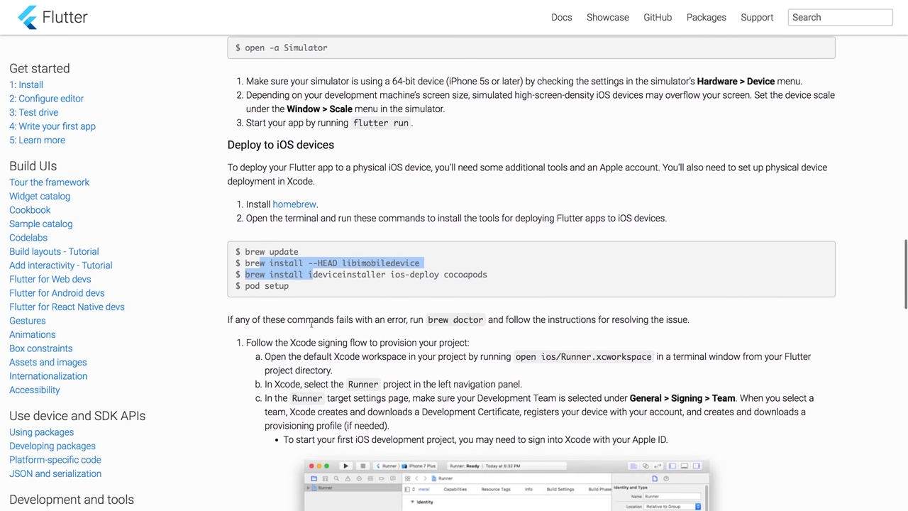
scroll(309, 326, down, 3)
scroll(286, 202, down, 1)
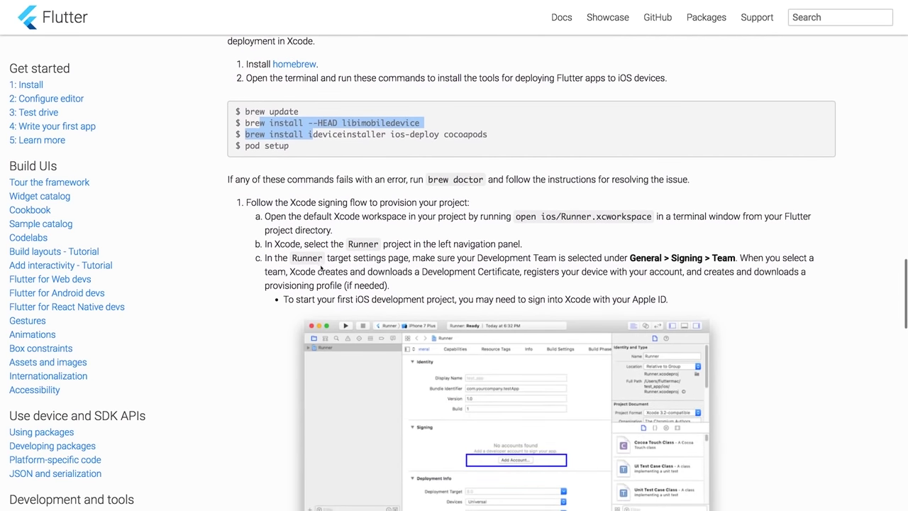
scroll(292, 259, down, 3)
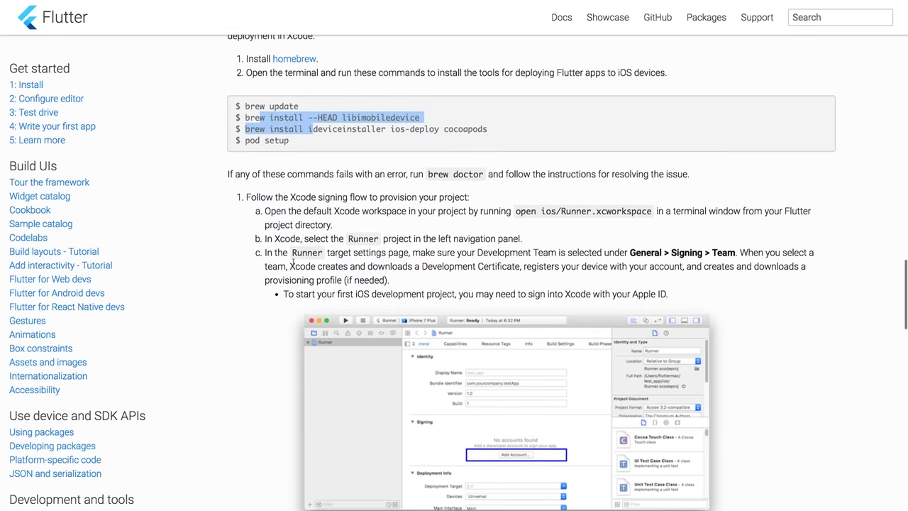
scroll(293, 263, down, 5)
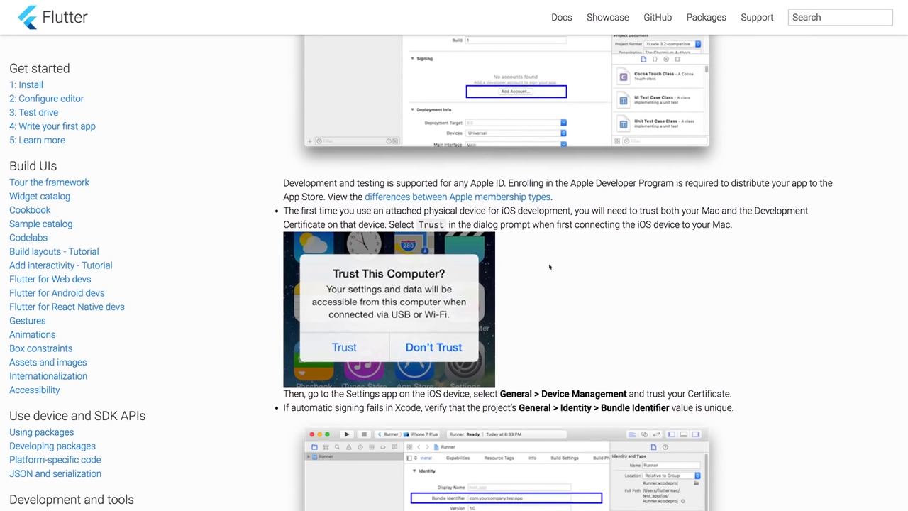
scroll(549, 266, down, 5)
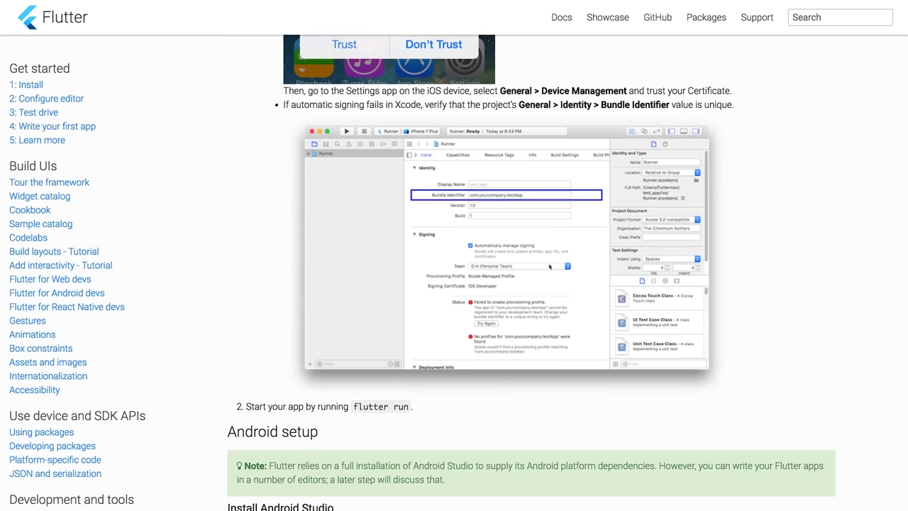
scroll(550, 267, up, 5)
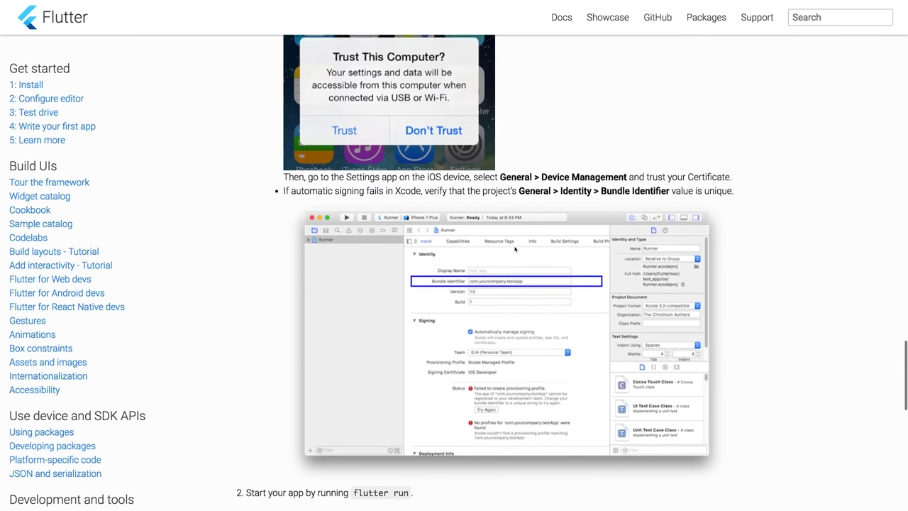
scroll(516, 249, up, 3)
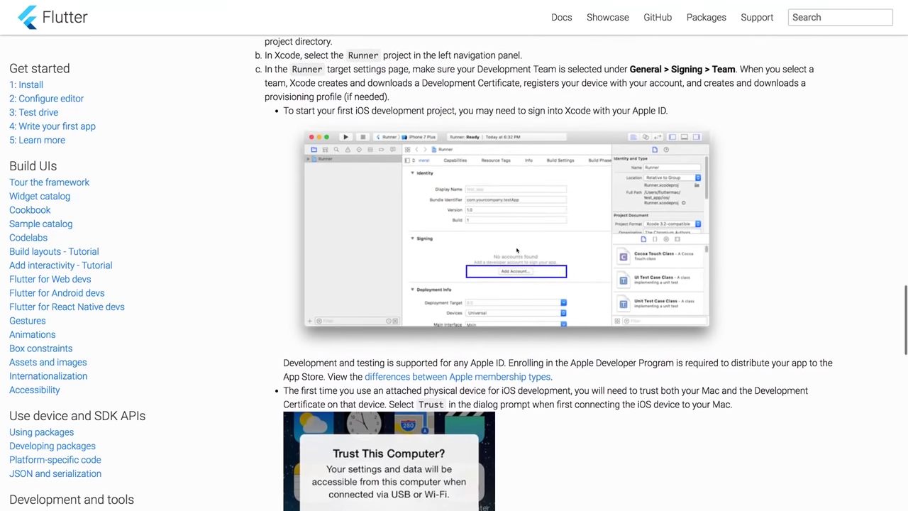
- Go to the Android setup section of the documentation and open the Android Studio download page linked under Install Android Studio
scroll(517, 250, down, 6)
scroll(516, 250, down, 4)
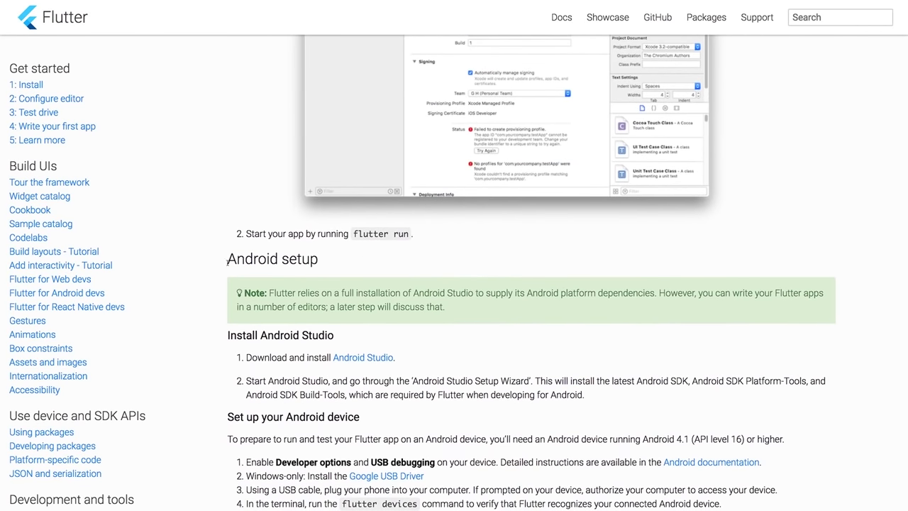
drag(226, 261, 333, 265)
scroll(333, 265, down, 2)
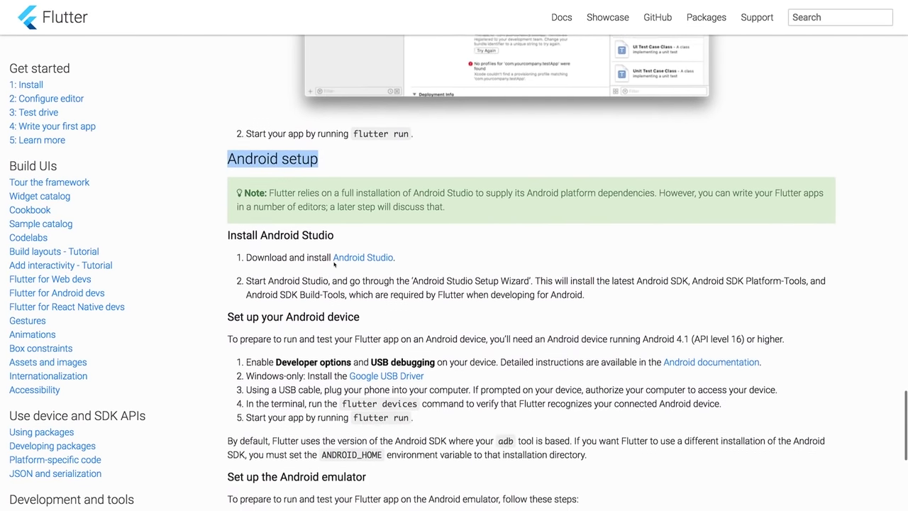
drag(226, 183, 344, 183)
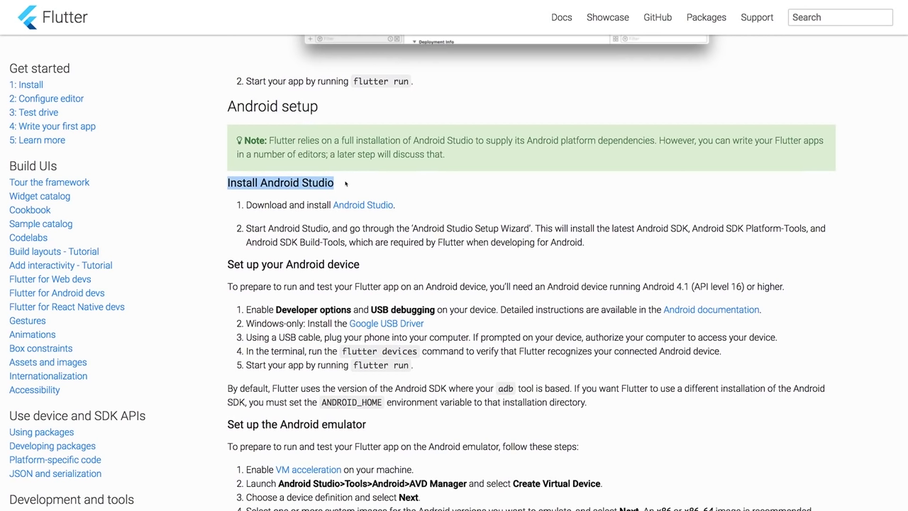
click(345, 185)
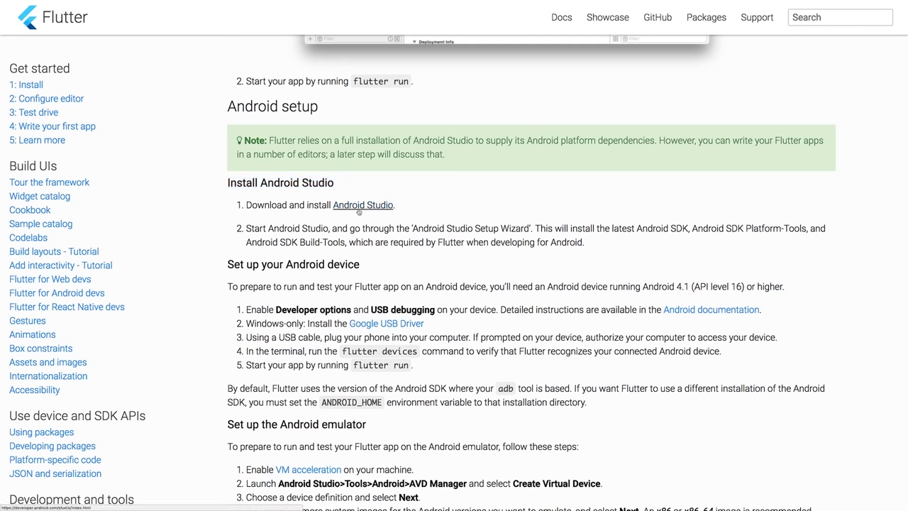
click(359, 207)
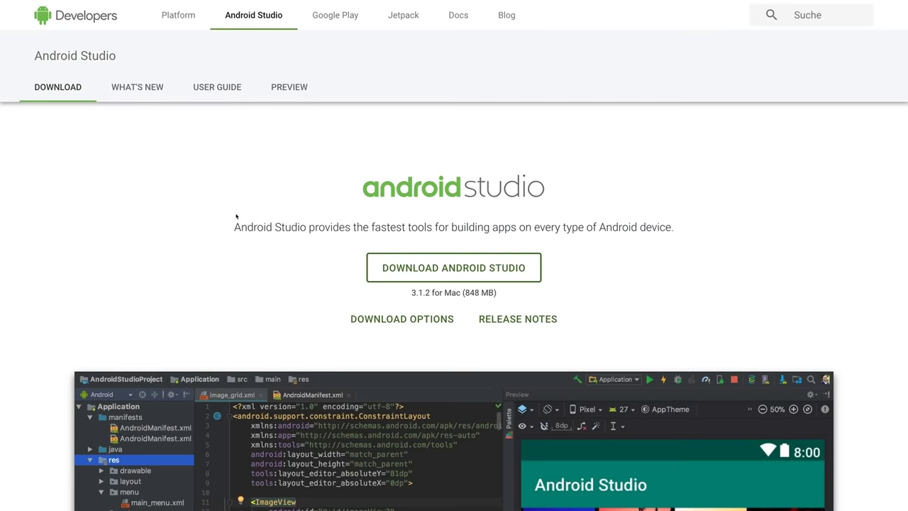
- Accept the terms and conditions and download Android Studio 3.1.2 for Mac
click(445, 270)
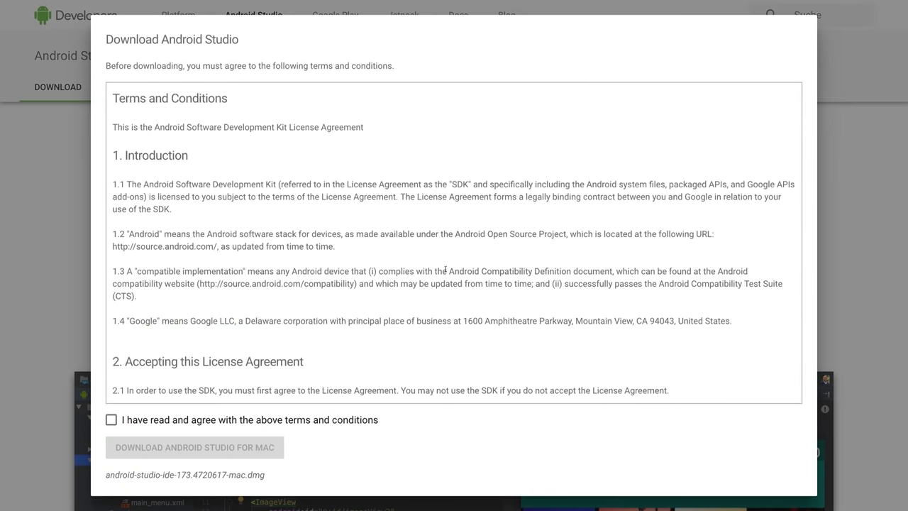
click(125, 421)
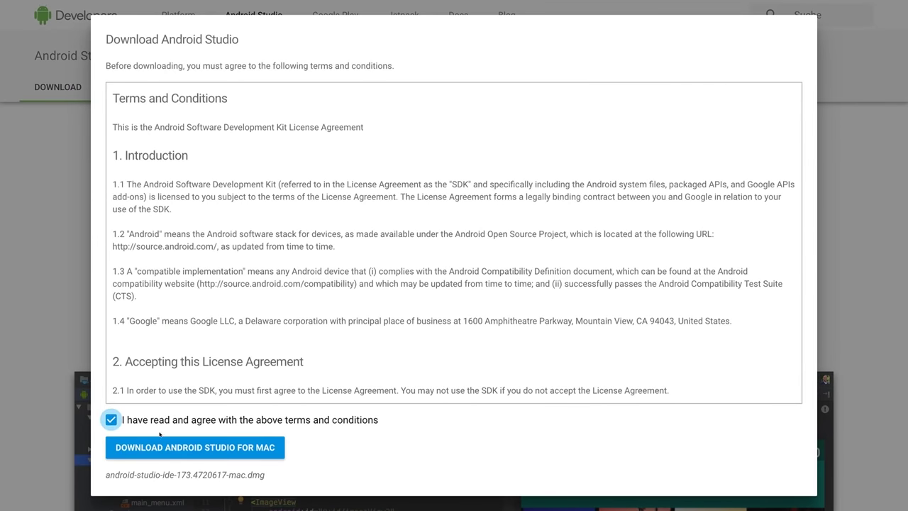
click(190, 446)
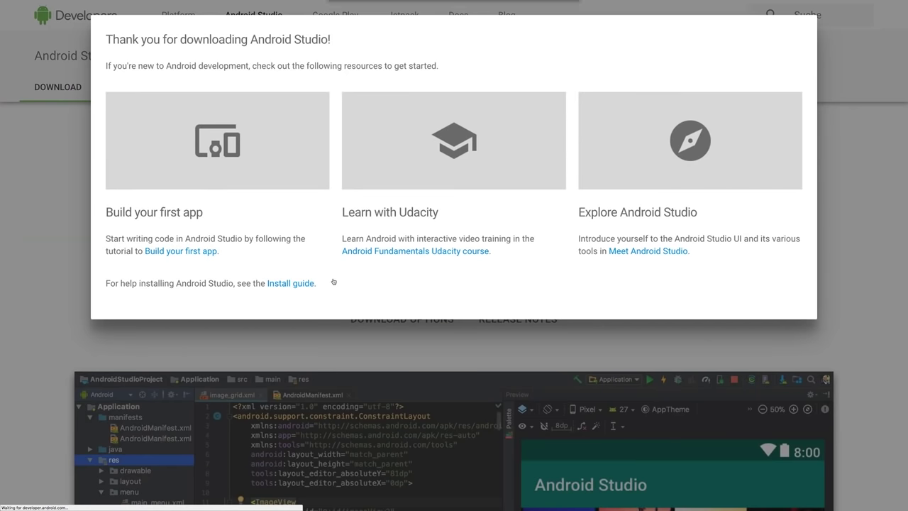
- Close the iPhone 8 simulator window and copy Android Studio.app from the opened disk image into the Applications folder
click(570, 153)
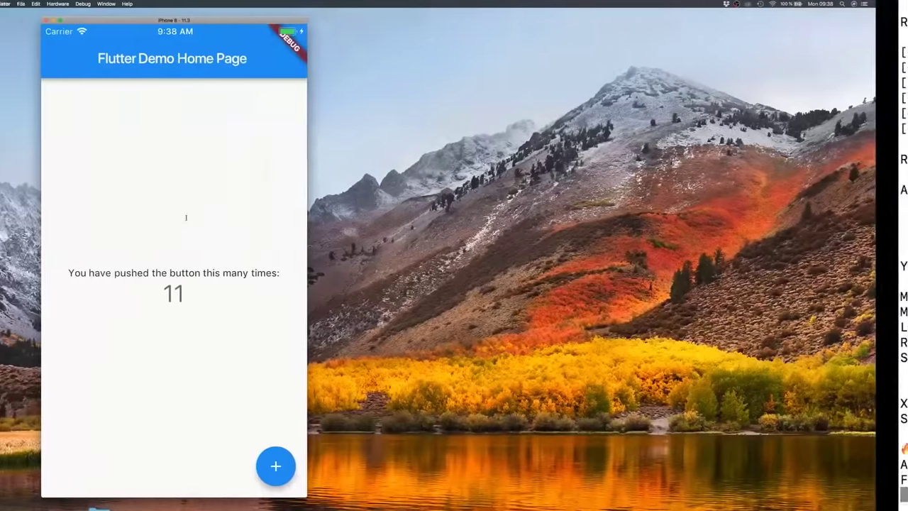
drag(445, 385, 506, 164)
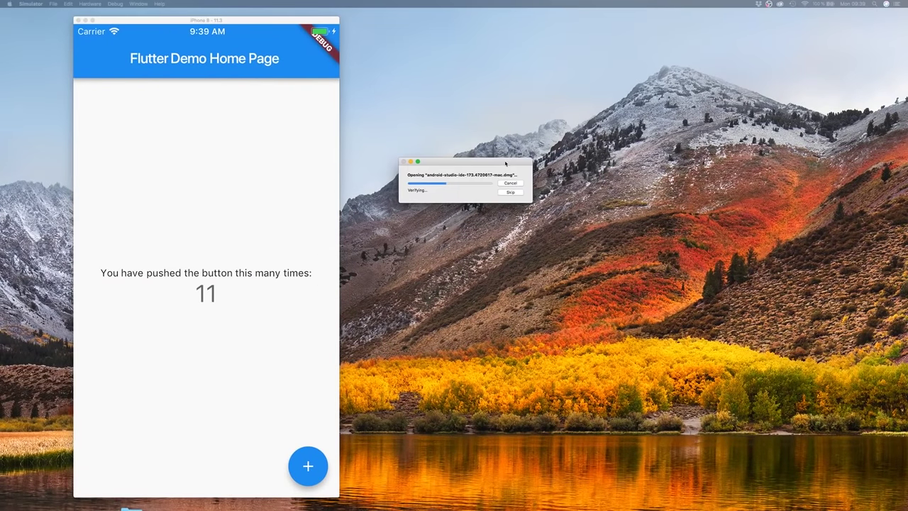
click(77, 21)
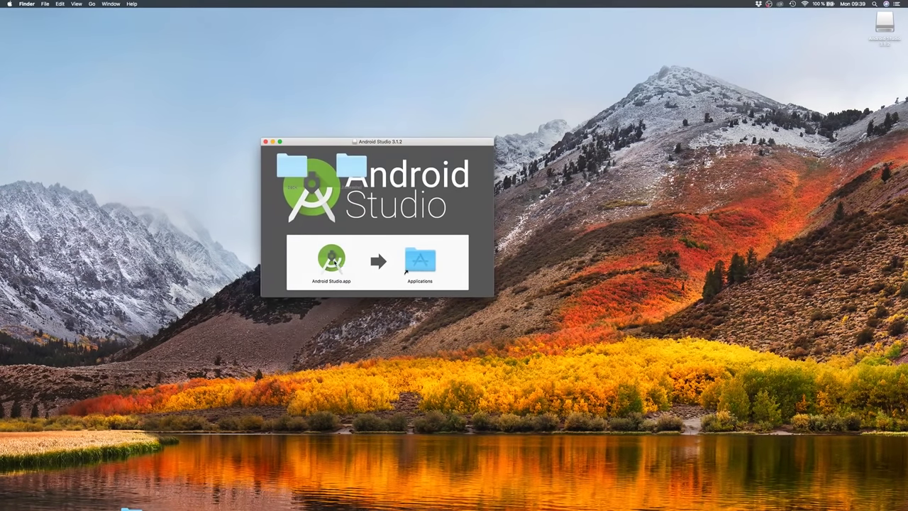
click(331, 259)
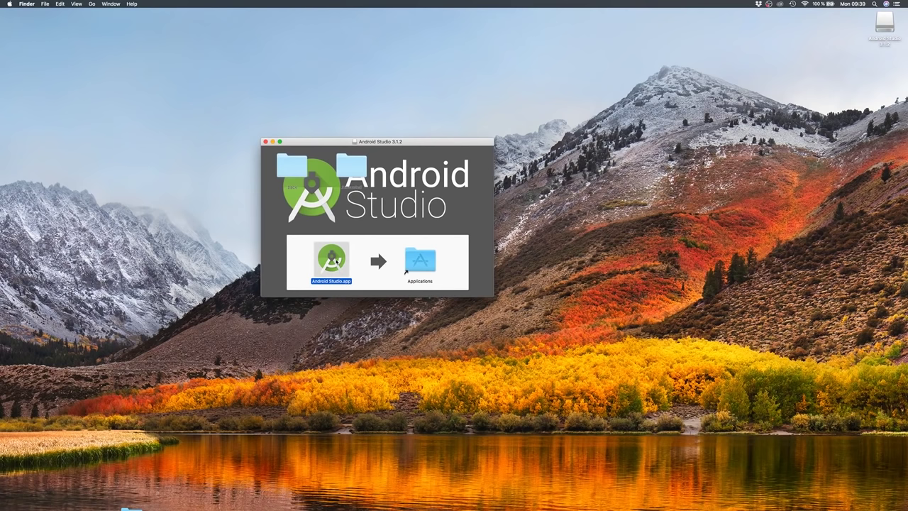
drag(337, 262, 422, 276)
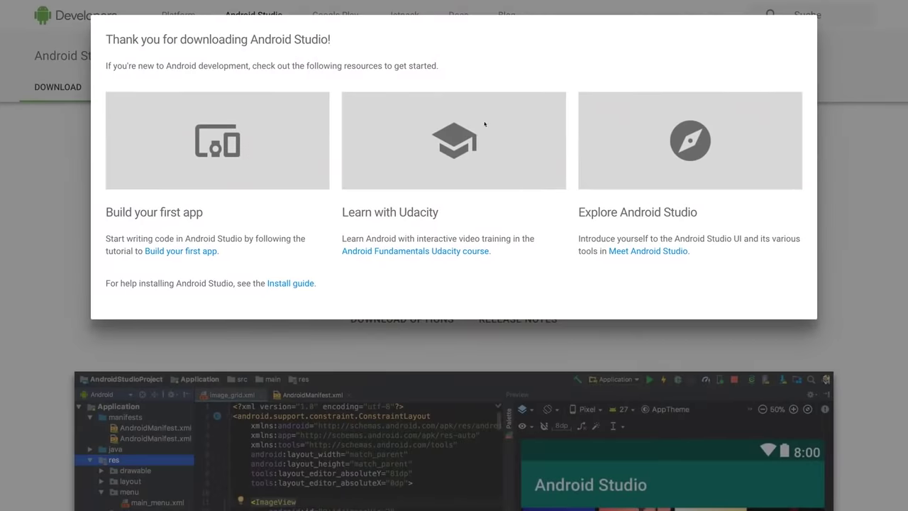
- Return to the Flutter documentation and review the instructions for setting up an Android device and the Android emulator
scroll(263, 117, left, 5)
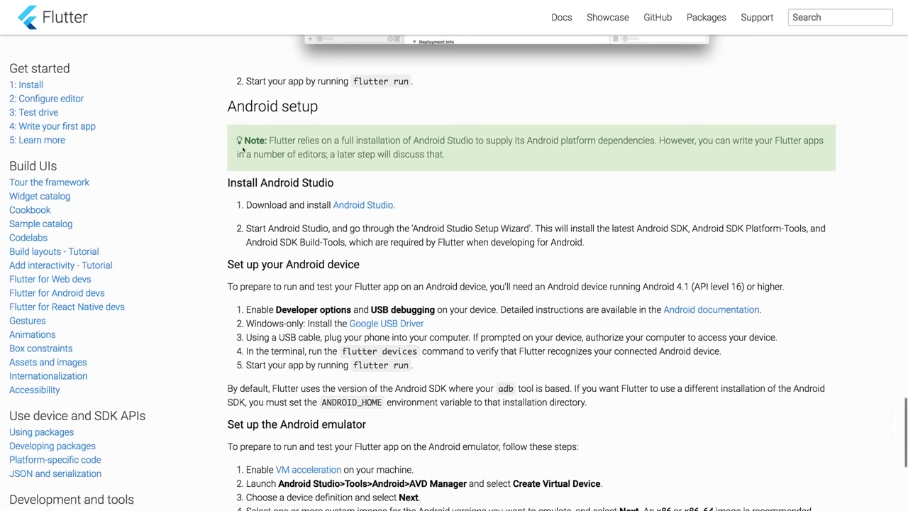
scroll(243, 149, down, 2)
scroll(244, 149, down, 2)
scroll(242, 149, up, 1)
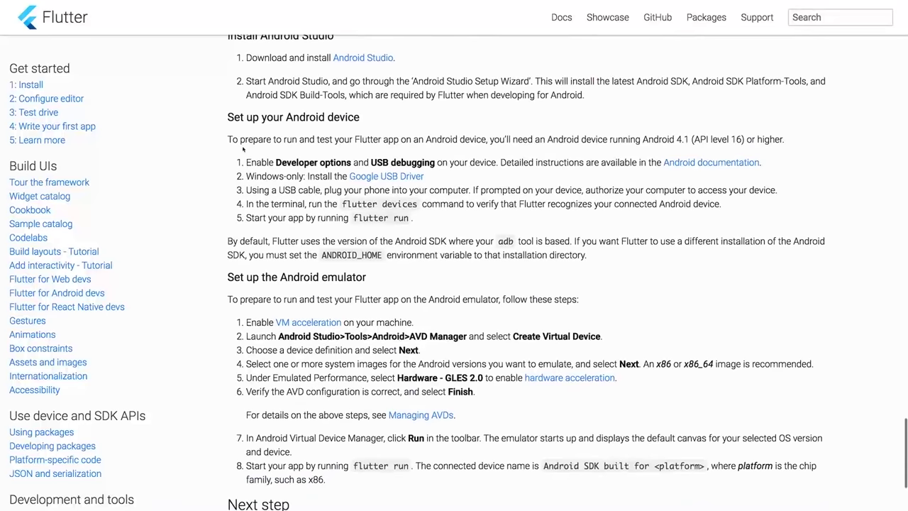
scroll(242, 145, up, 1)
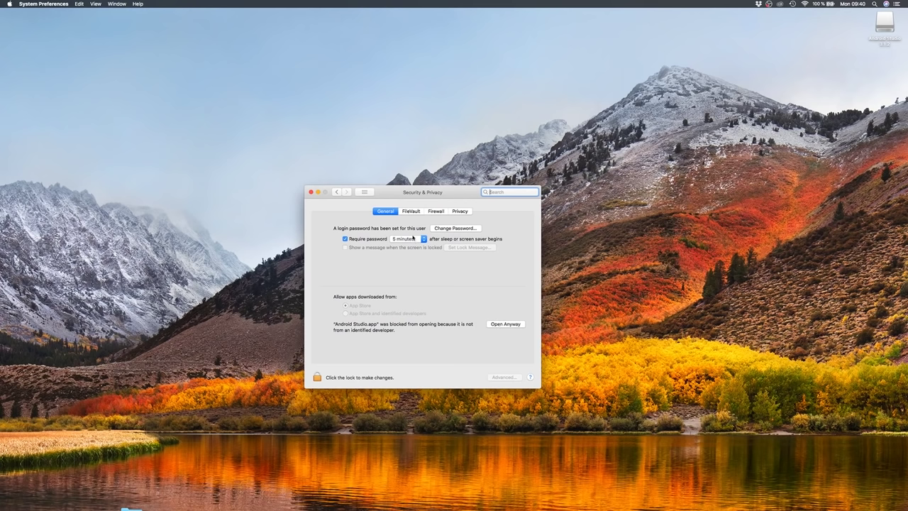
- Allow the blocked Android Studio to open and choose a Custom setup with the Darcula theme in its setup wizard
click(507, 326)
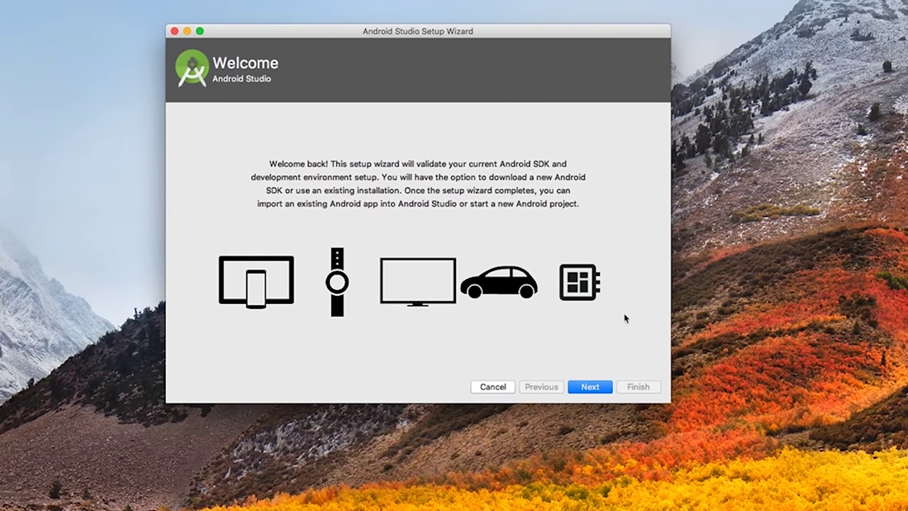
click(589, 388)
click(215, 208)
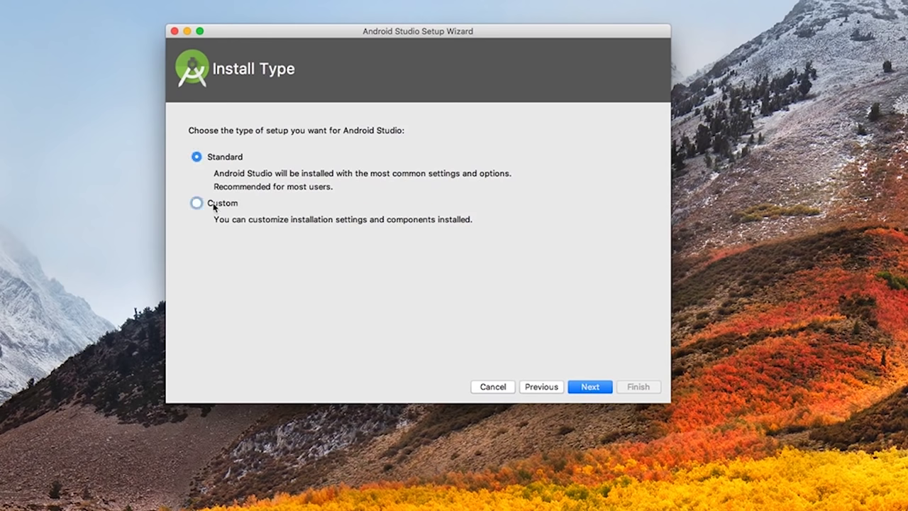
click(588, 389)
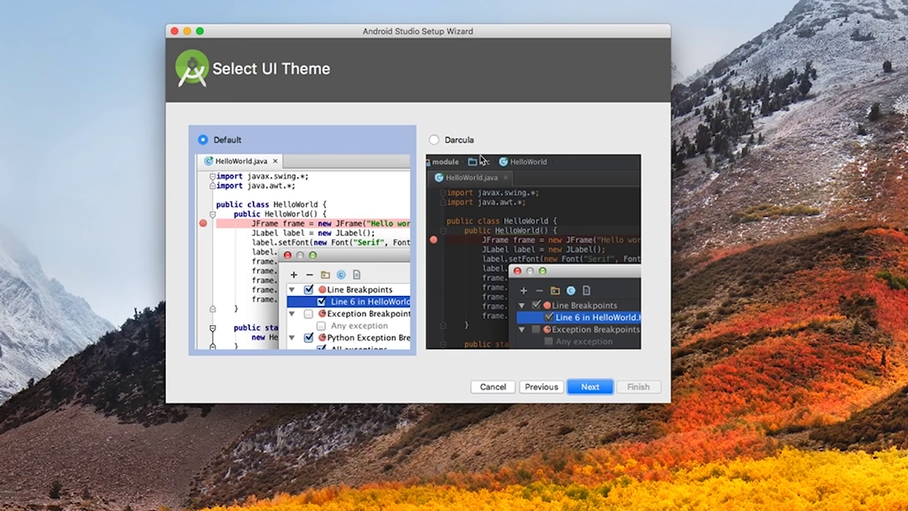
click(440, 140)
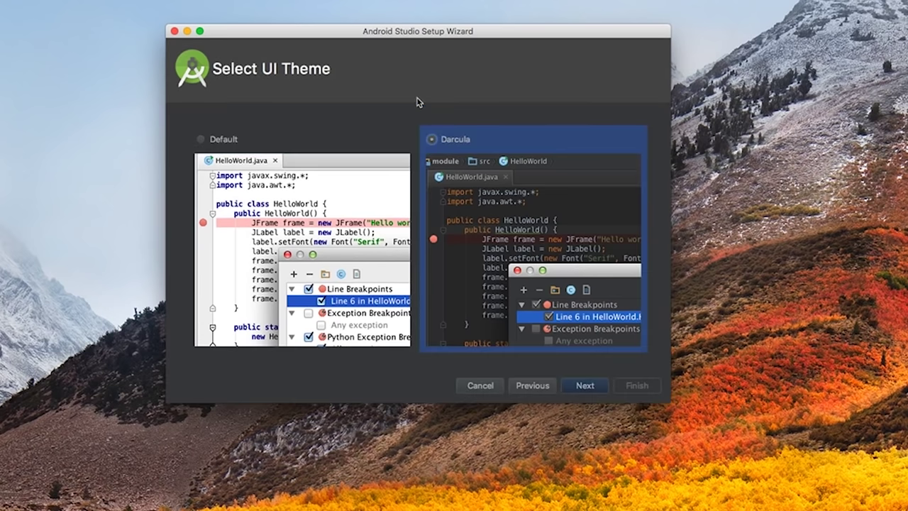
click(591, 389)
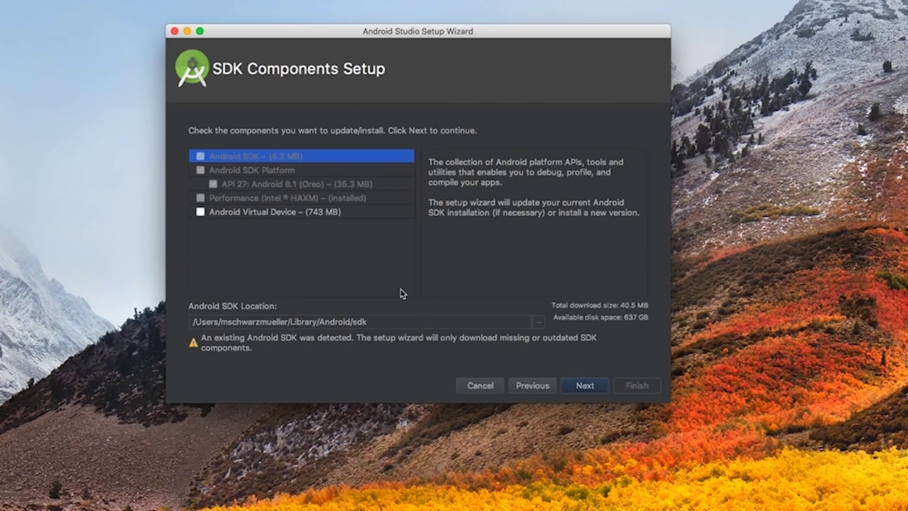
- Add the Android Virtual Device component to the SDK components, download them and finish the setup wizard
click(200, 212)
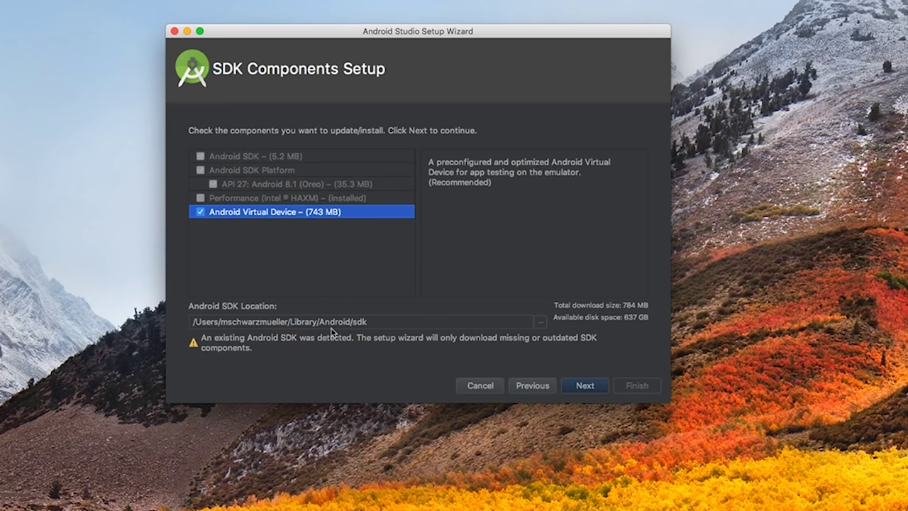
click(583, 386)
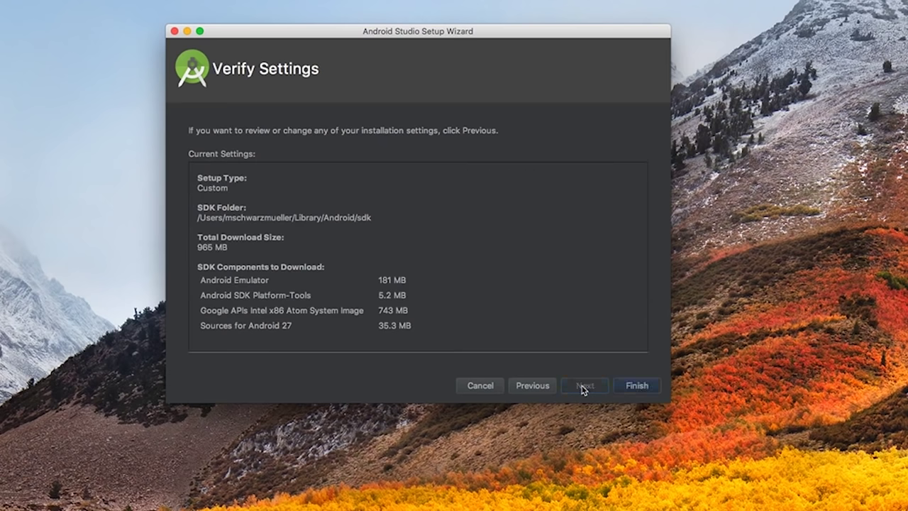
click(644, 390)
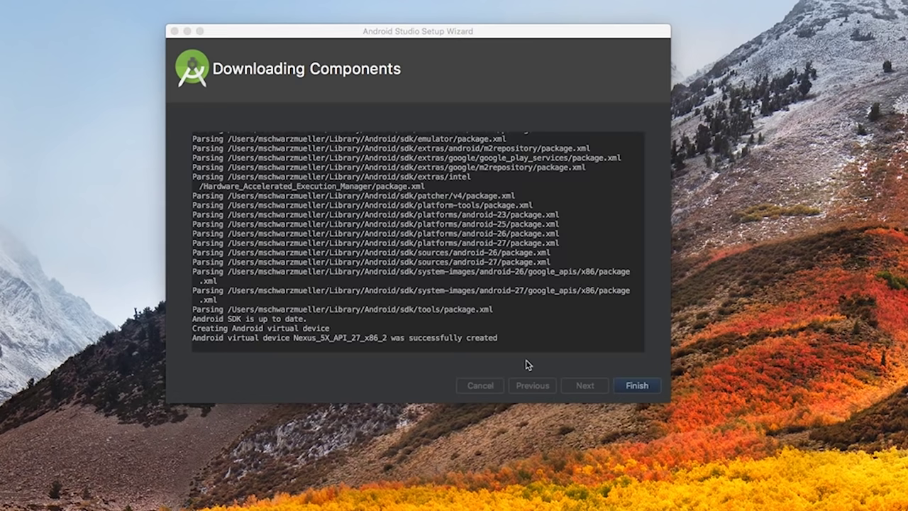
click(636, 386)
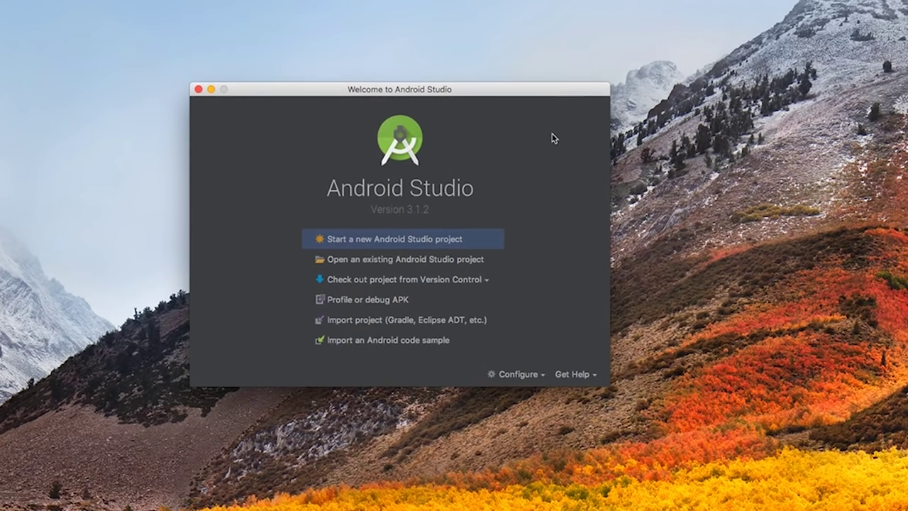
- Open the existing first_app project with startup tips turned off and show its window full screen
click(386, 263)
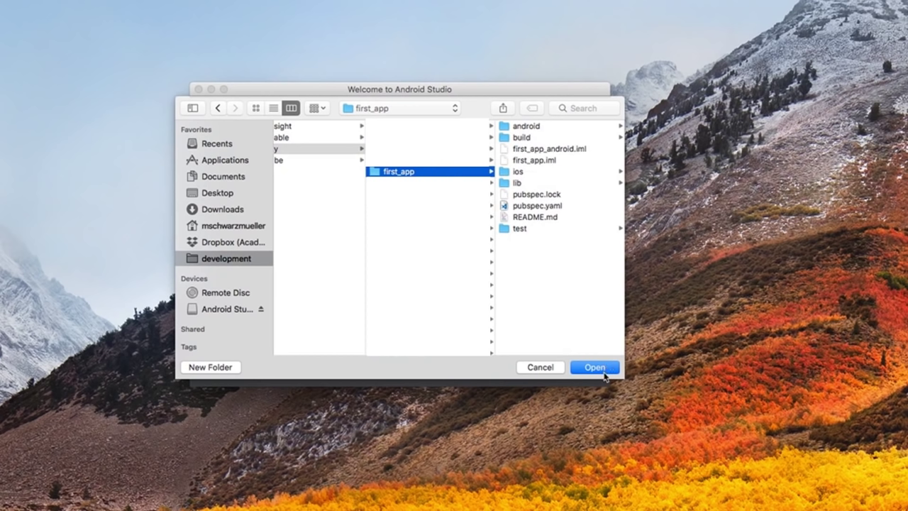
click(602, 373)
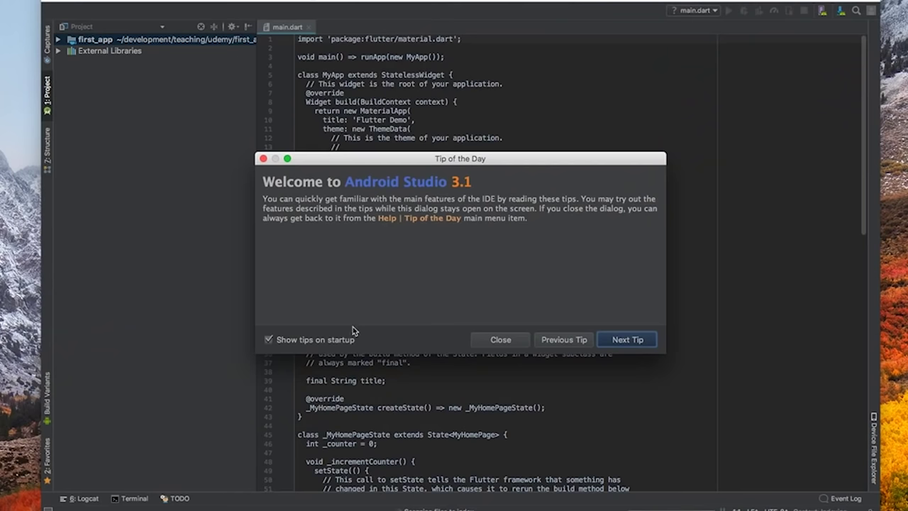
click(331, 342)
click(499, 339)
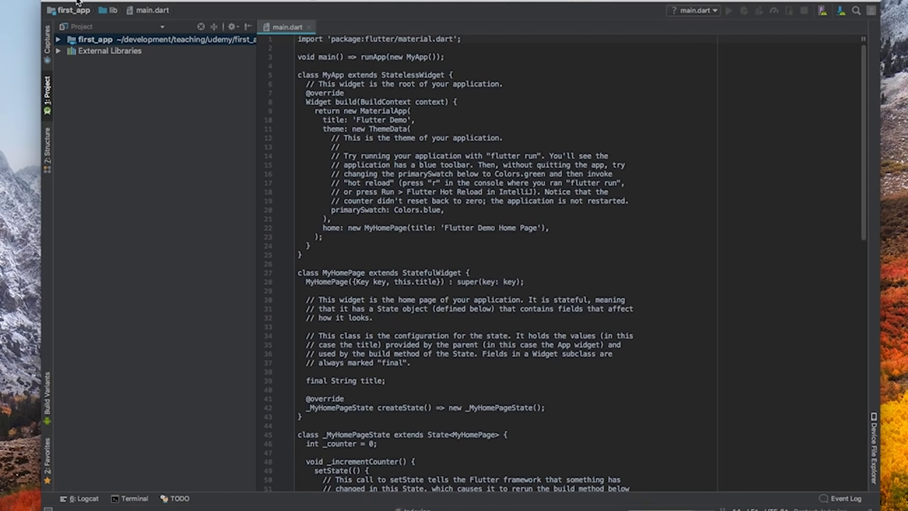
key(ctrl+super+f)
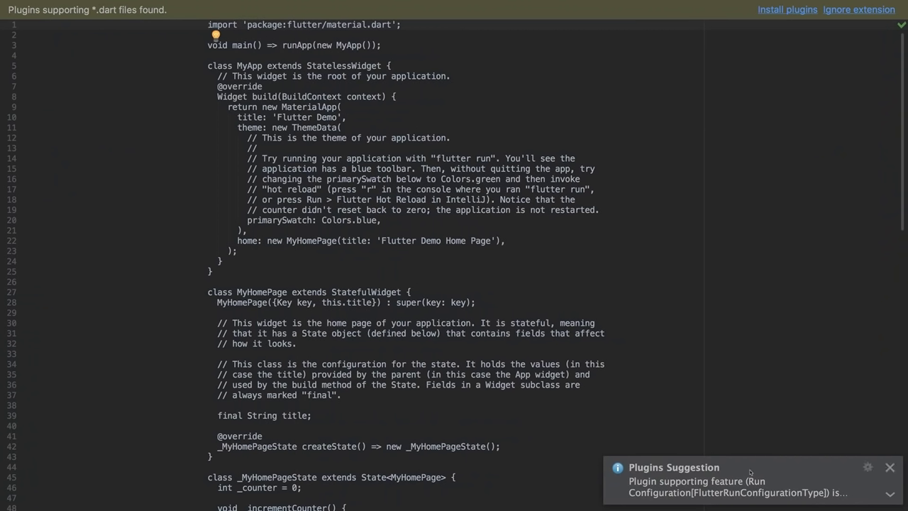
- Install the suggested Flutter plugin together with its required Dart plugin and restart Android Studio to activate them
click(889, 494)
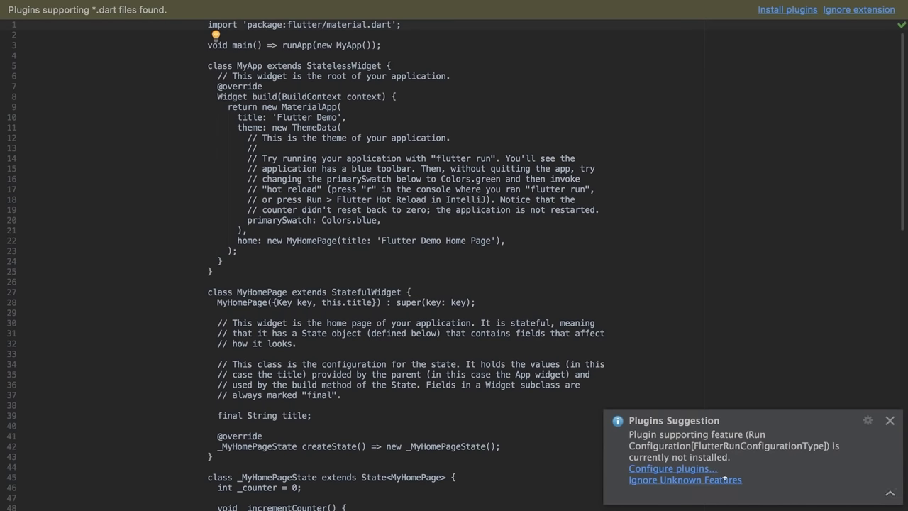
click(672, 469)
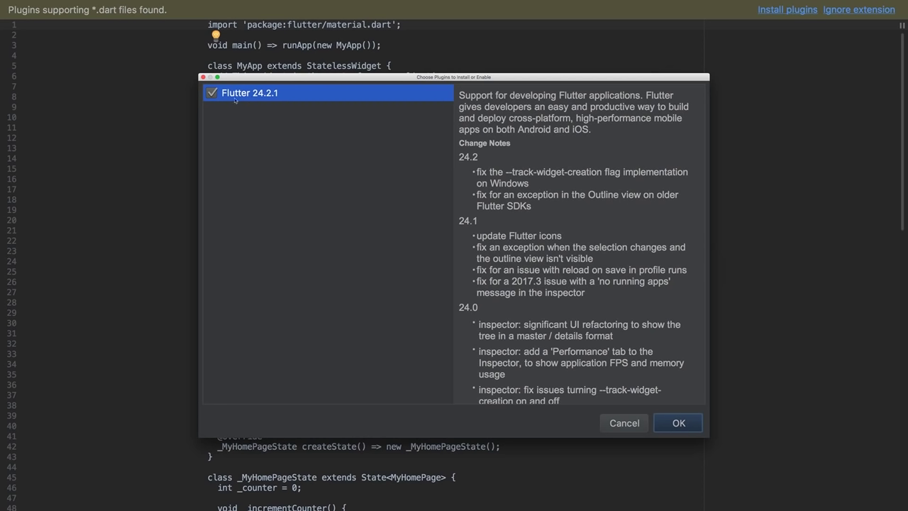
click(663, 421)
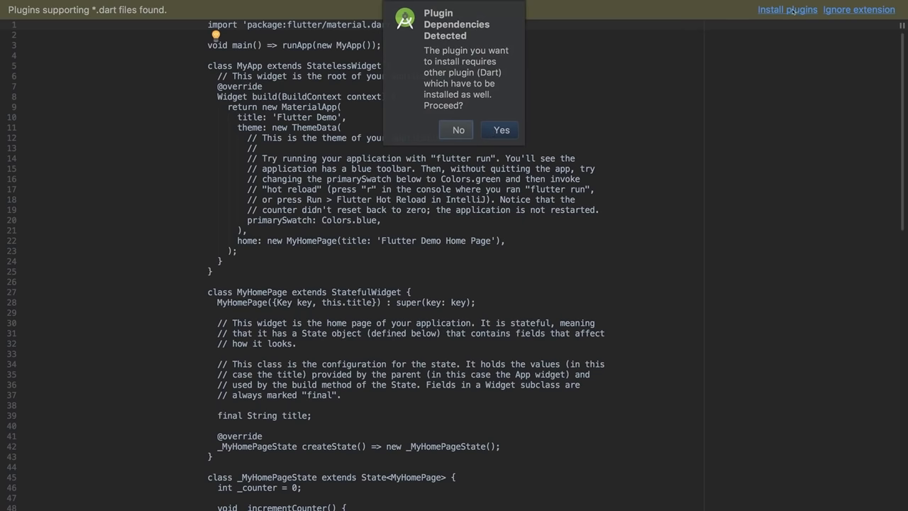
click(499, 131)
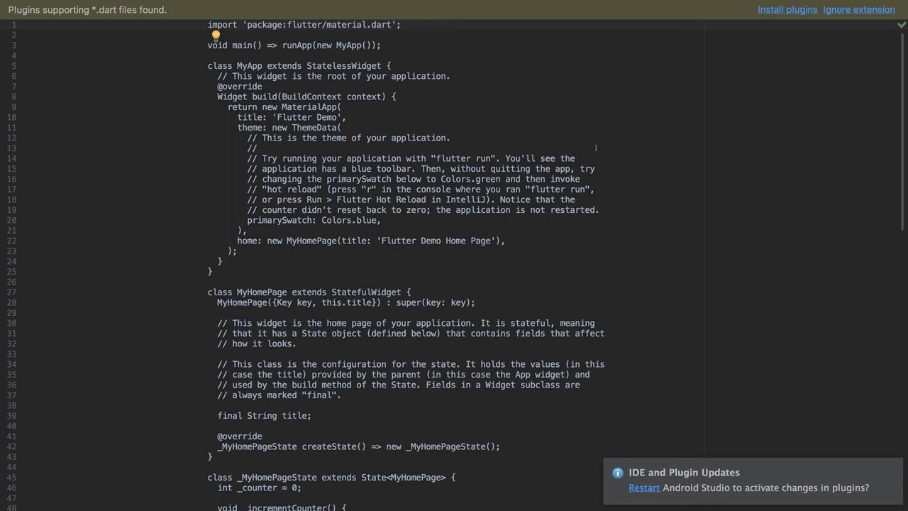
click(643, 488)
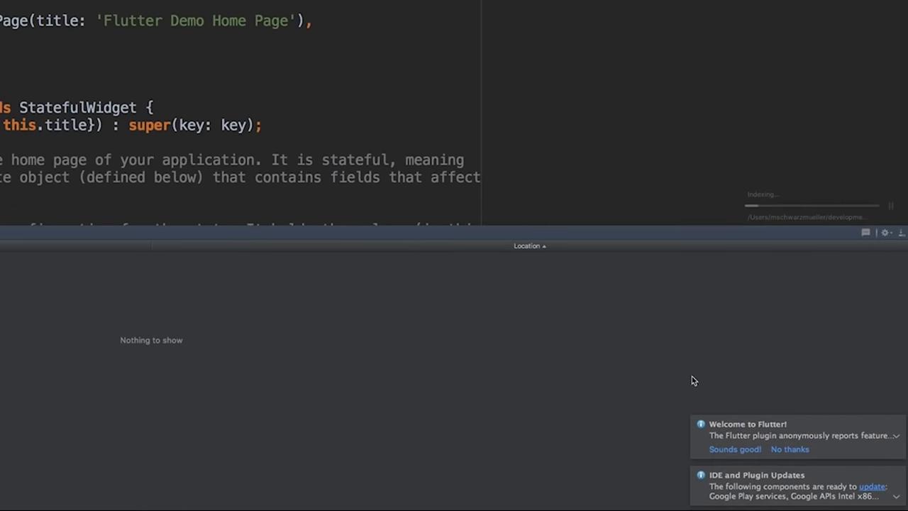
- Dismiss the Flutter welcome notification and install the pending updates for Google Play services and the Android 8.0 system image
click(895, 425)
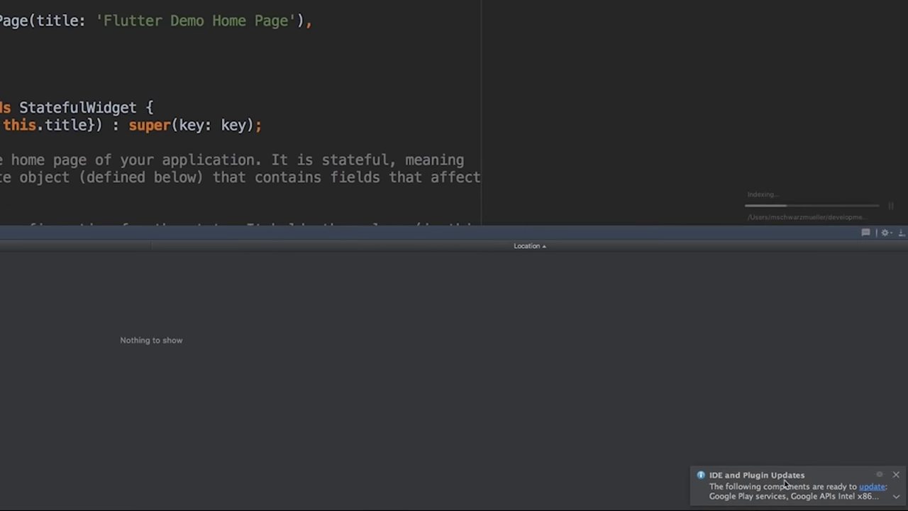
click(869, 490)
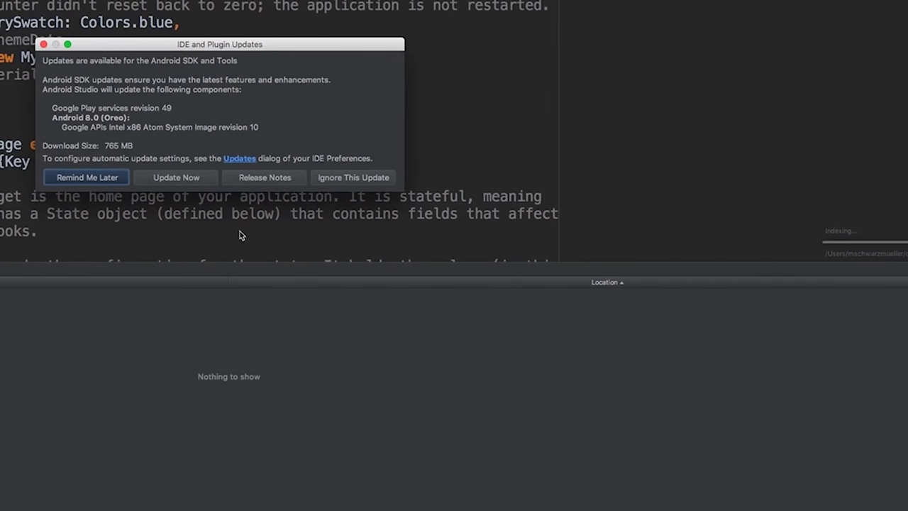
click(193, 181)
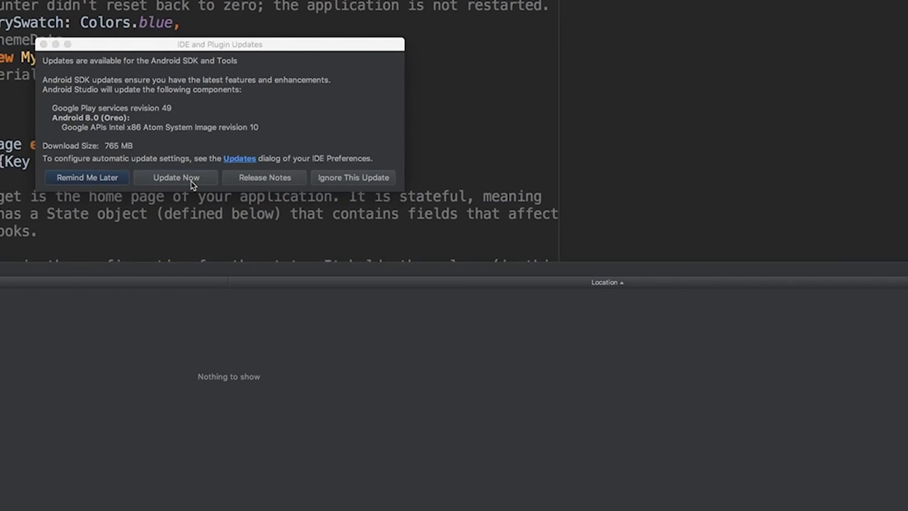
click(192, 182)
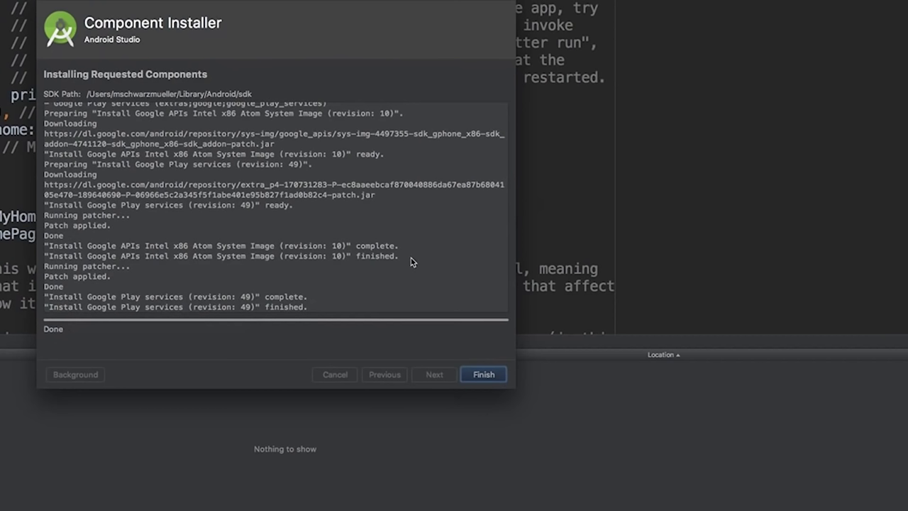
click(483, 374)
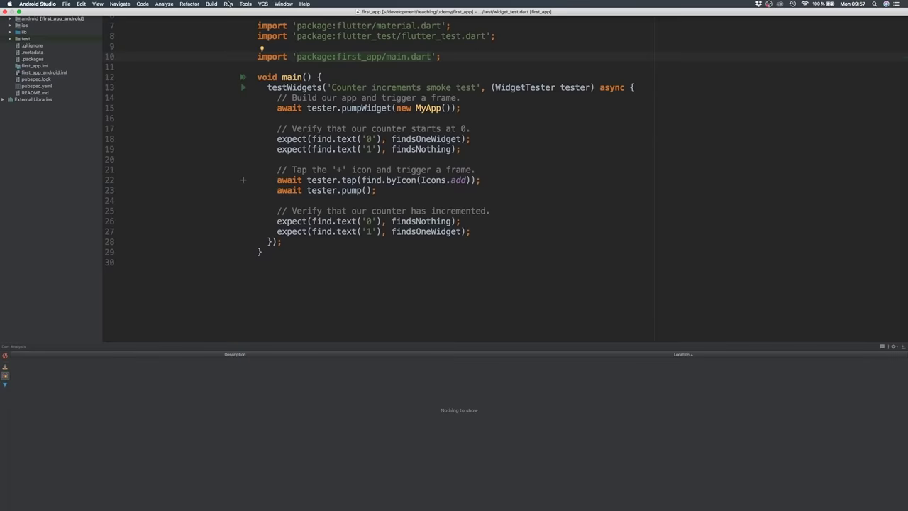
- Open the AVD Manager and start creating a virtual device based on the Pixel 2 phone hardware
click(248, 8)
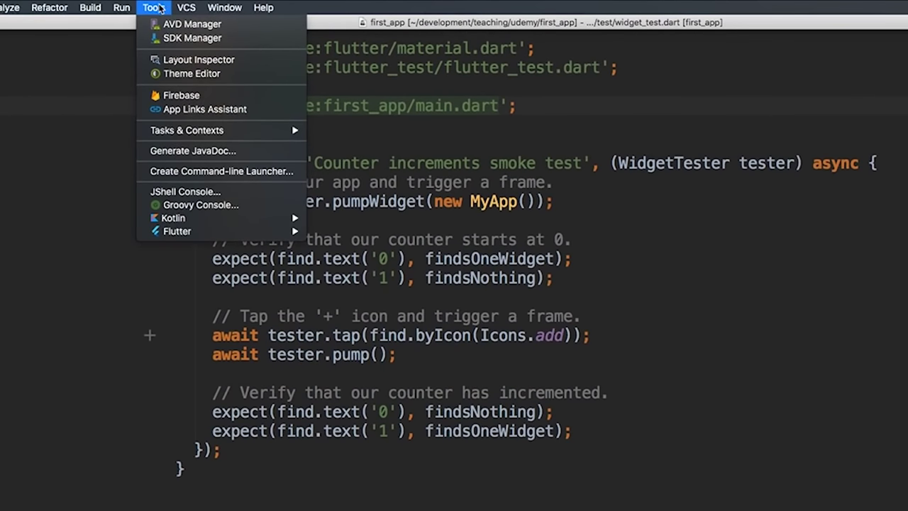
click(202, 25)
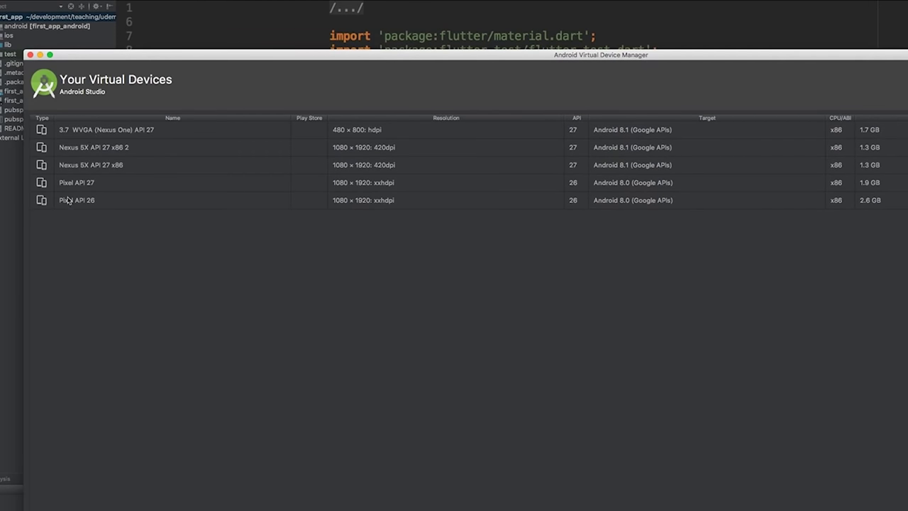
click(91, 152)
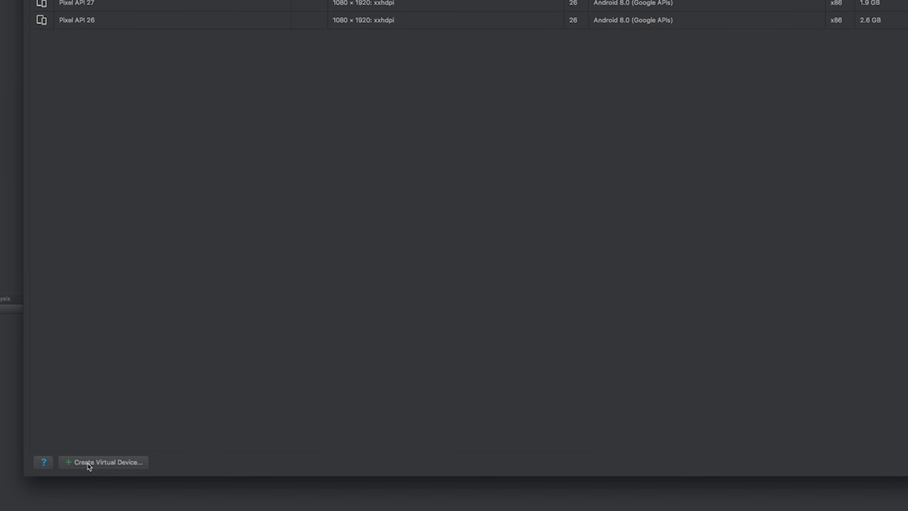
click(89, 466)
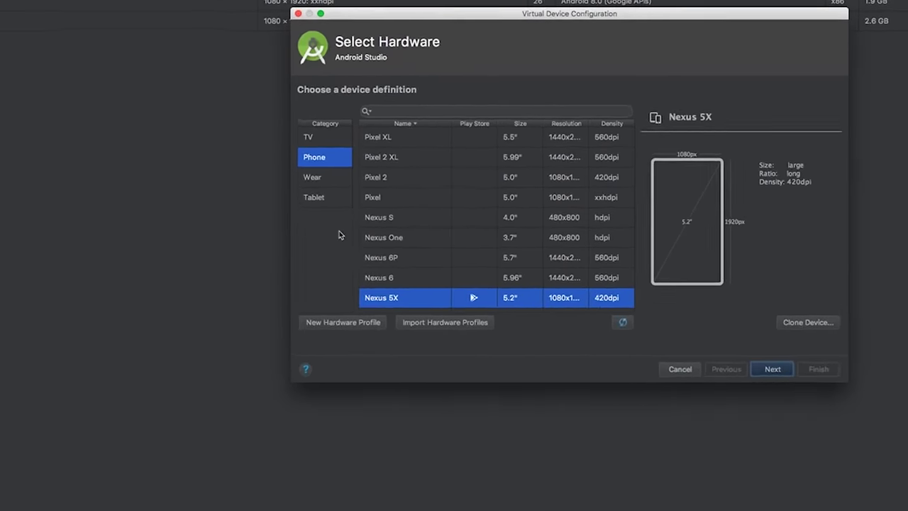
click(275, 217)
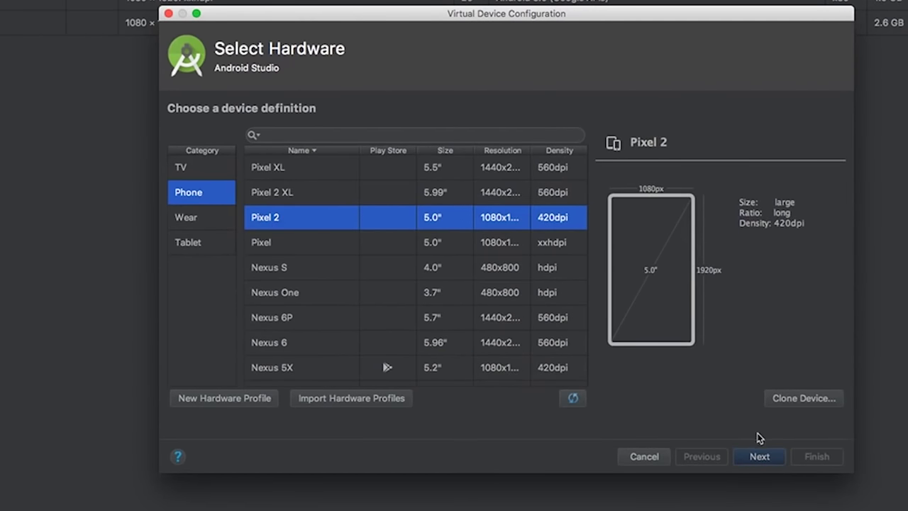
click(750, 459)
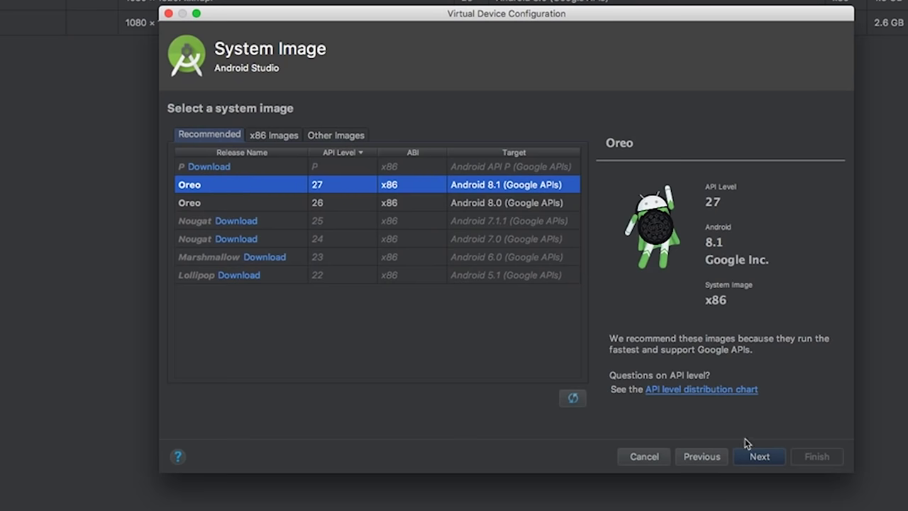
- Create the virtual device with the Oreo API 27 x86 image and graphics set to Hardware - GLES 2.0
click(757, 456)
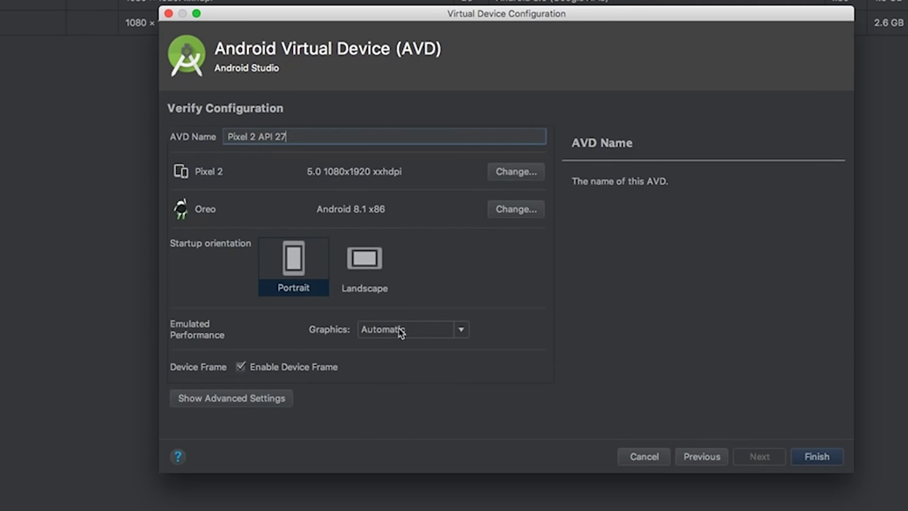
click(425, 333)
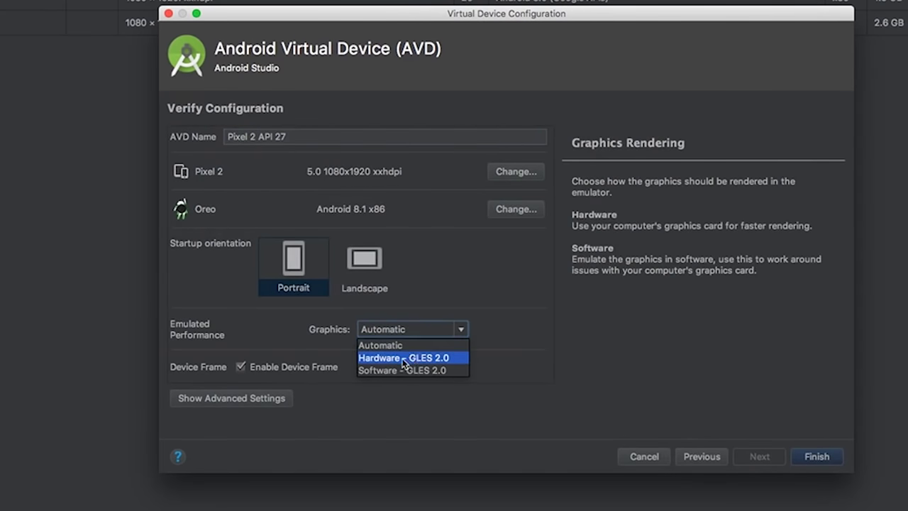
click(430, 361)
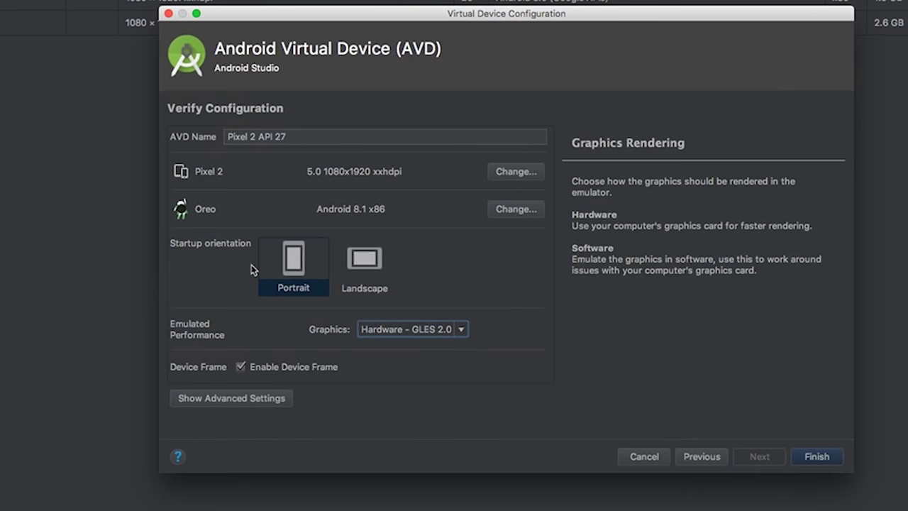
click(825, 458)
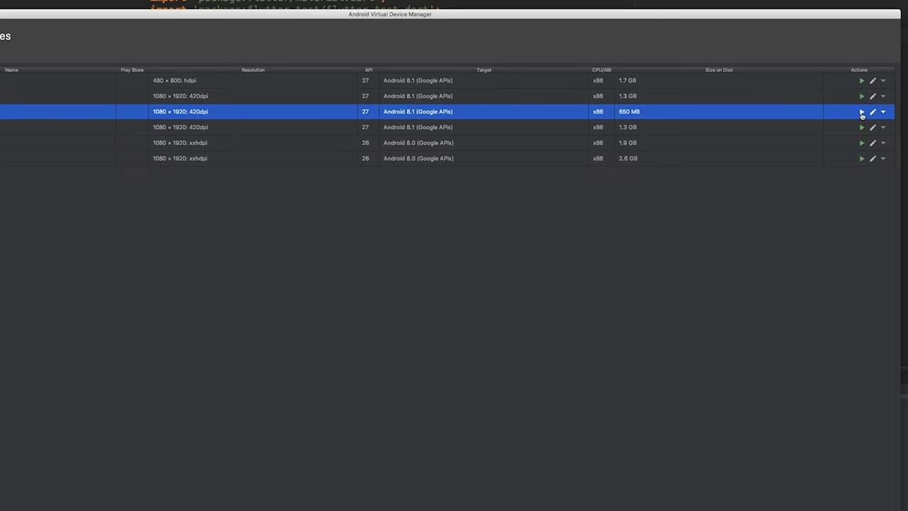
- Start the Pixel 2 API 27 emulator and launch first_app on it with flutter run in the terminal
click(861, 112)
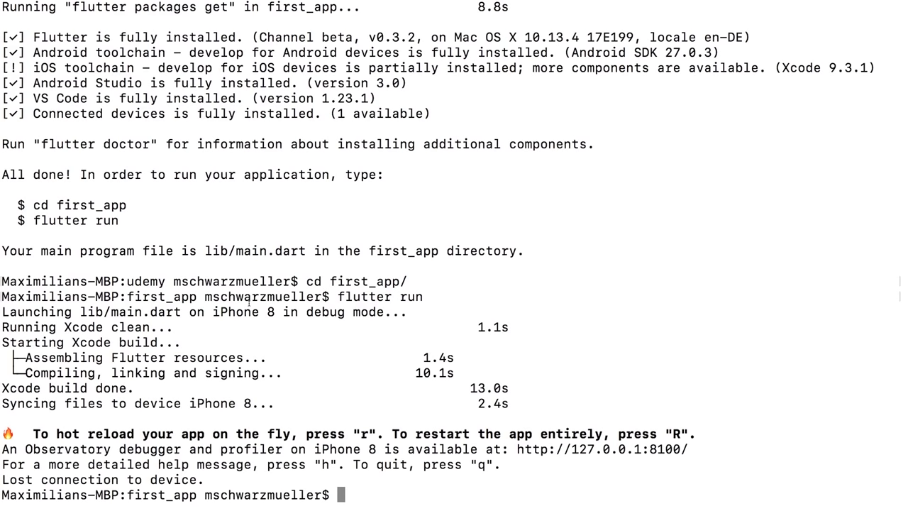
key(Up)
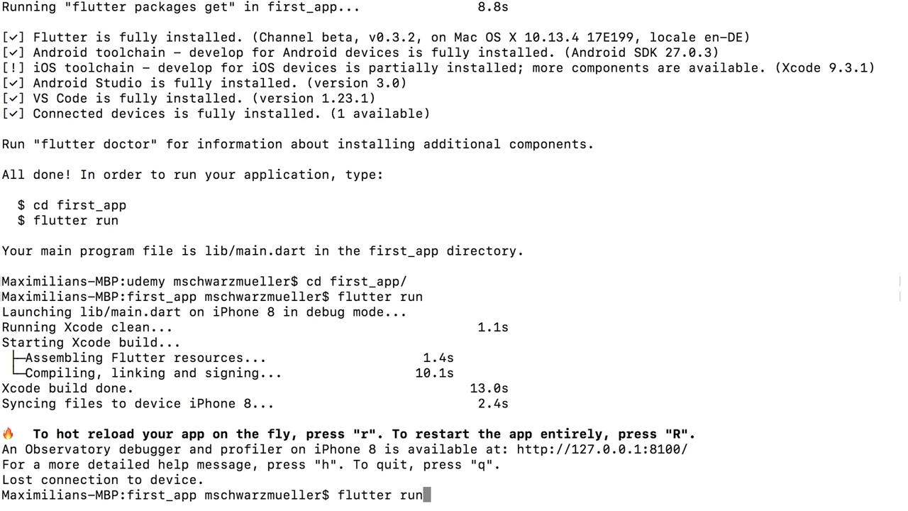
key(Return)
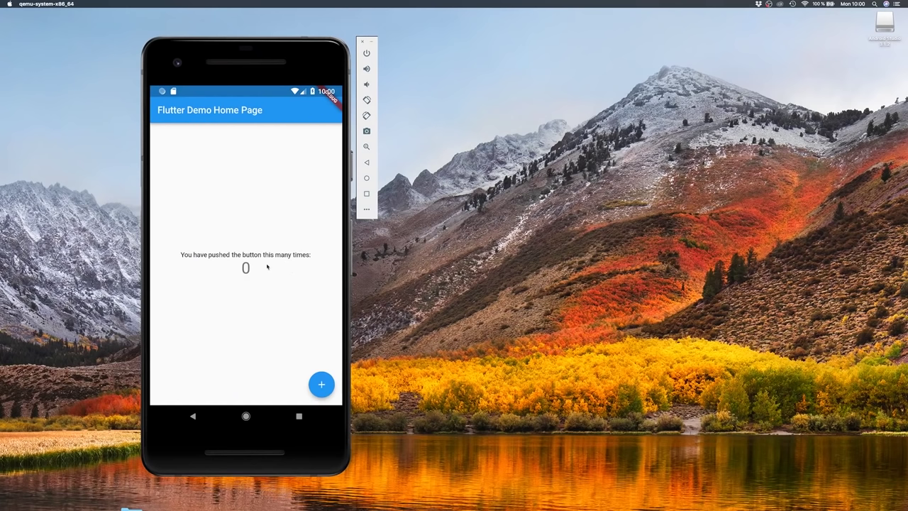
- Test the demo app's counter in the emulator by incrementing it six times with its plus button
click(316, 383)
click(315, 384)
click(316, 383)
click(316, 384)
click(315, 383)
click(316, 383)
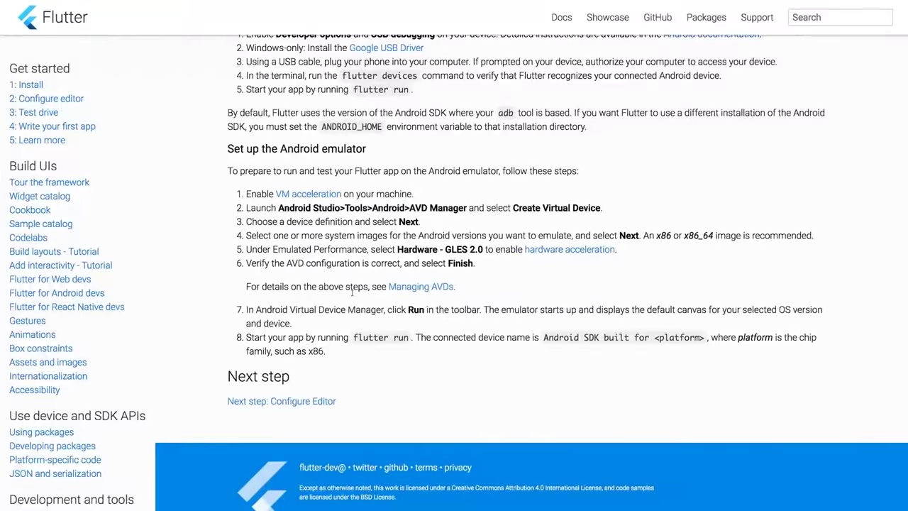
- Return to Android Studio from the Flutter setup guide and close the Android Virtual Device Manager
scroll(346, 296, up, 5)
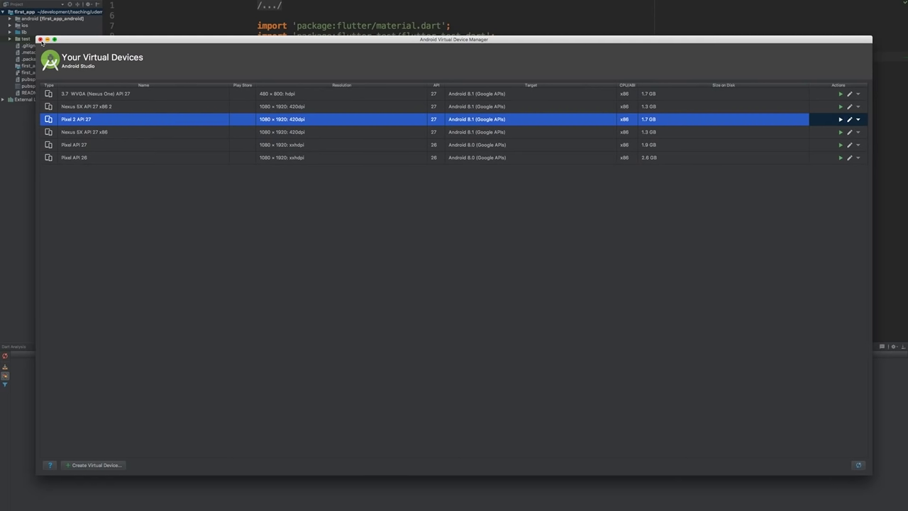
click(41, 39)
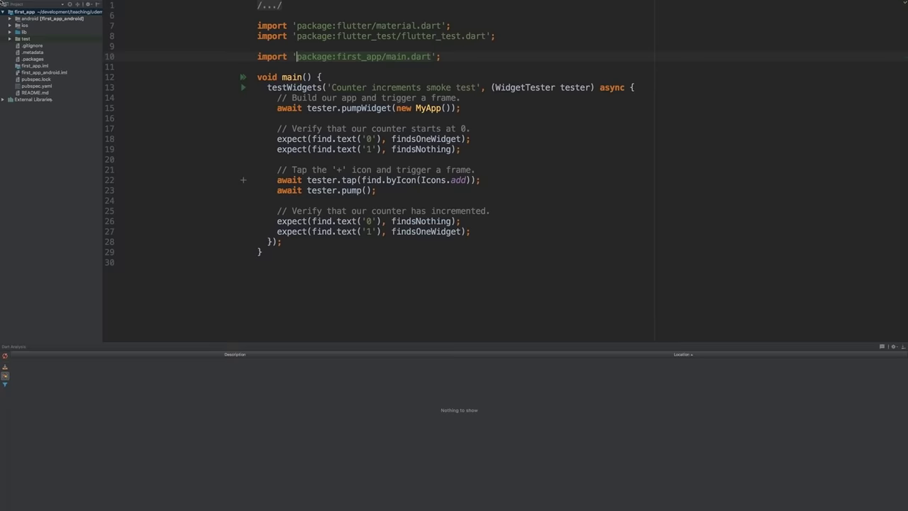
- Download the stable Visual Studio Code build for Mac from code.visualstudio.com in a new browser tab, saving VSCode-darwin-stable.zip to Downloads
mouse_move(3, 2)
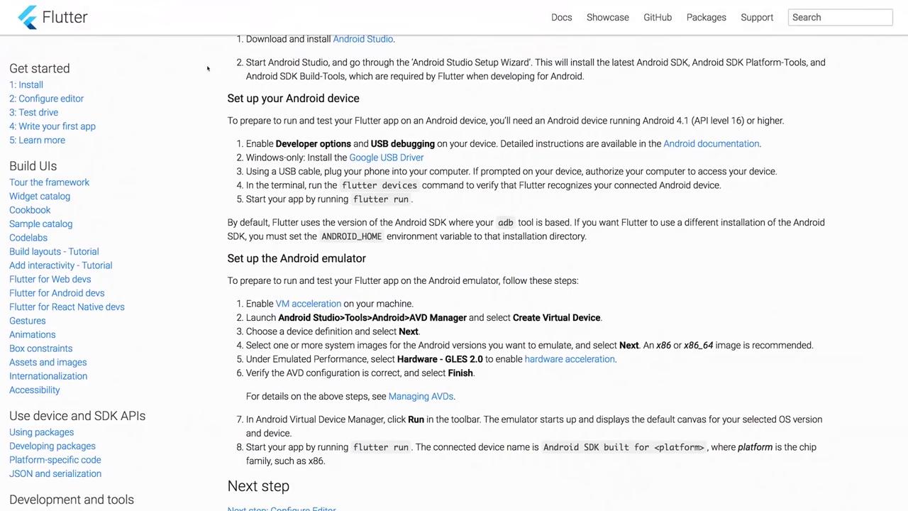
mouse_move(147, 2)
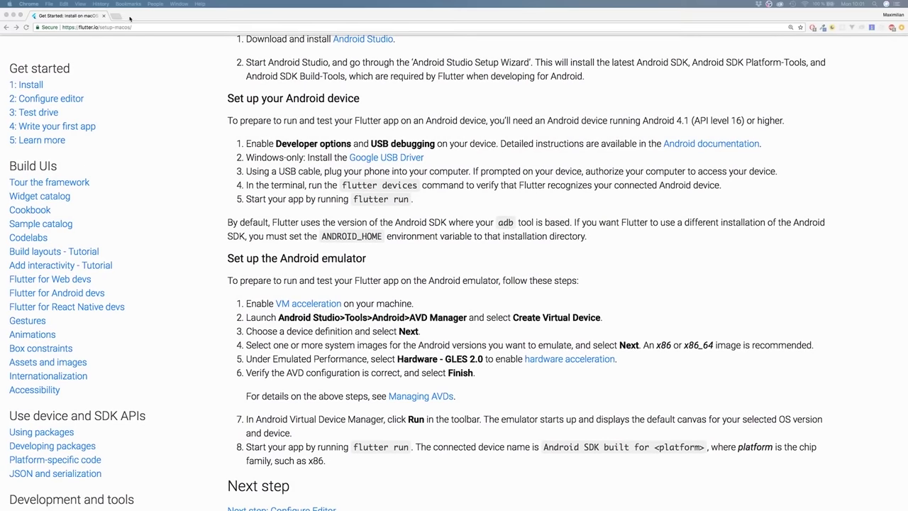
key(super+t)
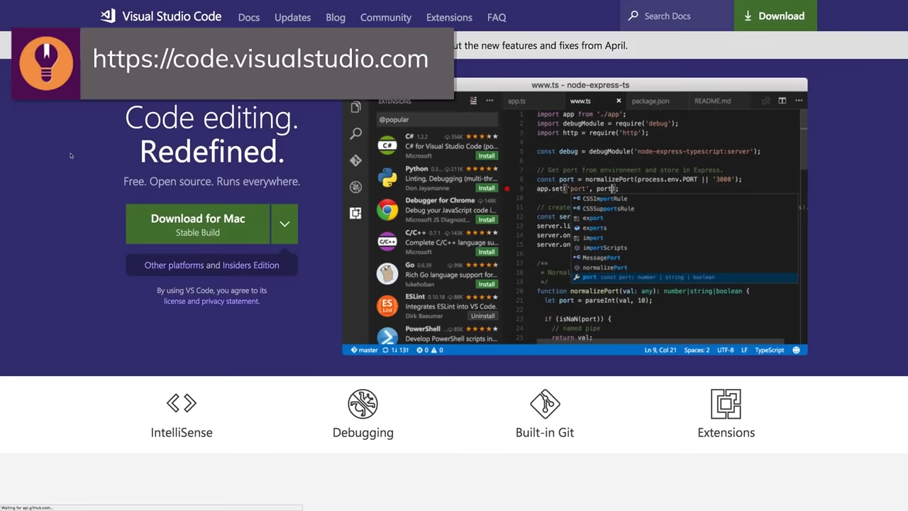
click(227, 215)
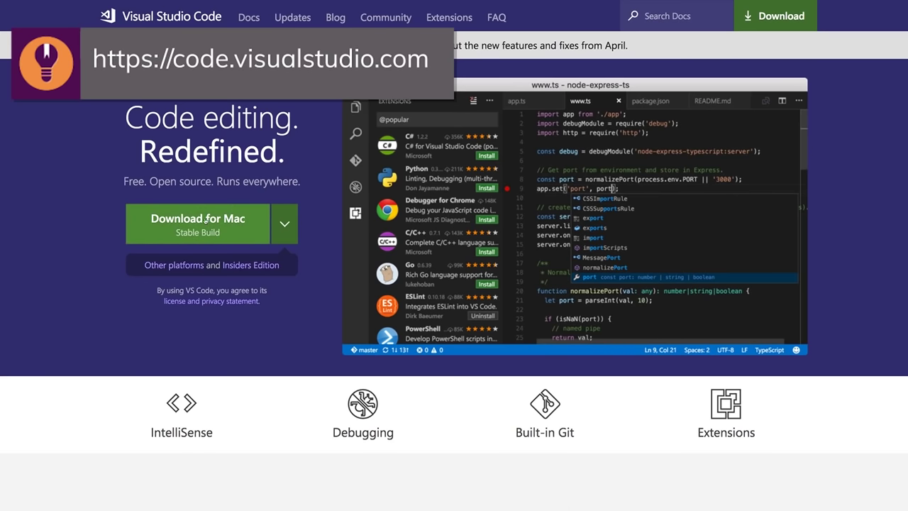
click(198, 224)
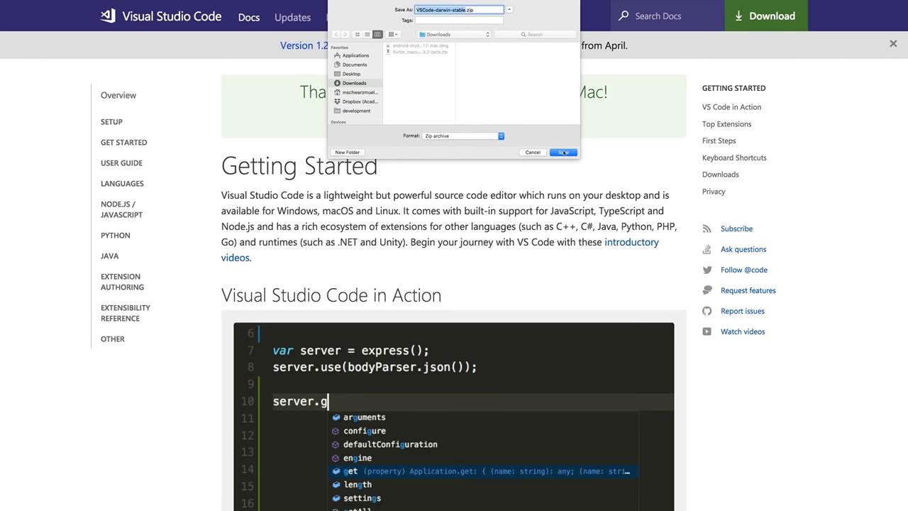
click(562, 153)
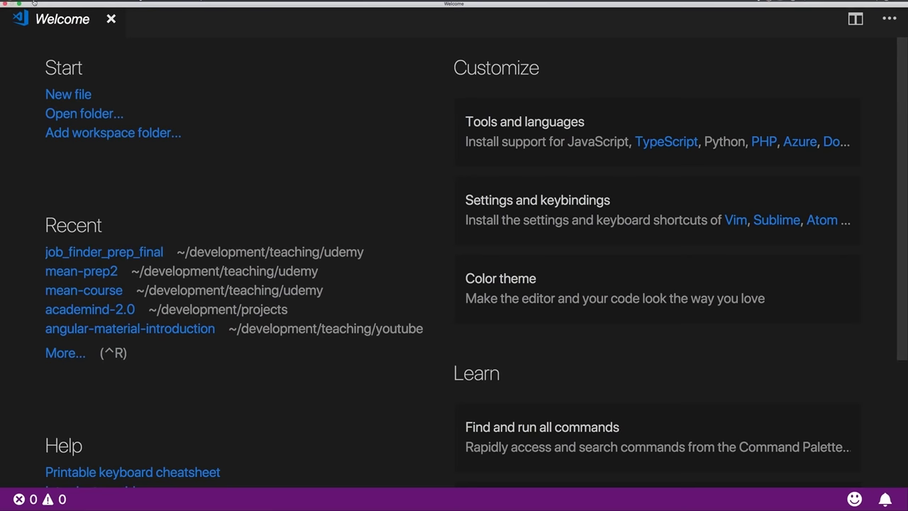
- Switch to Visual Studio Code and open the first_app project folder
click(42, 3)
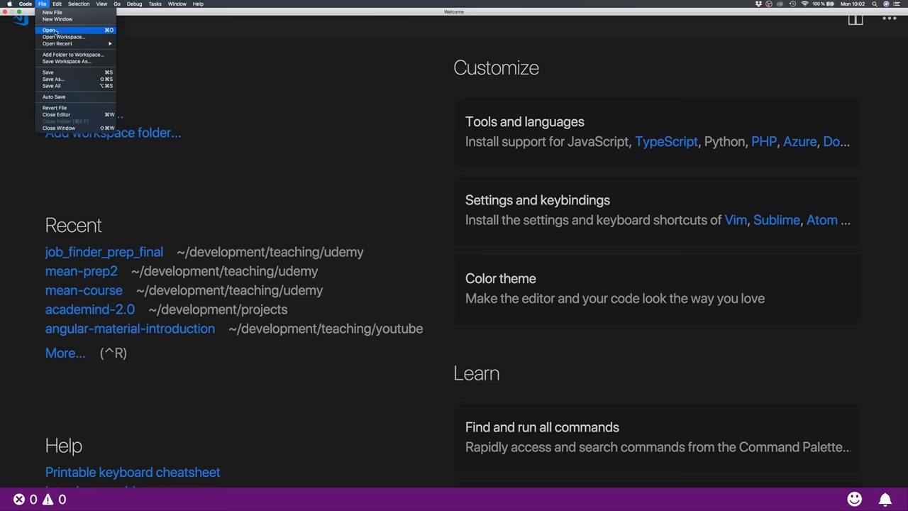
key(Escape)
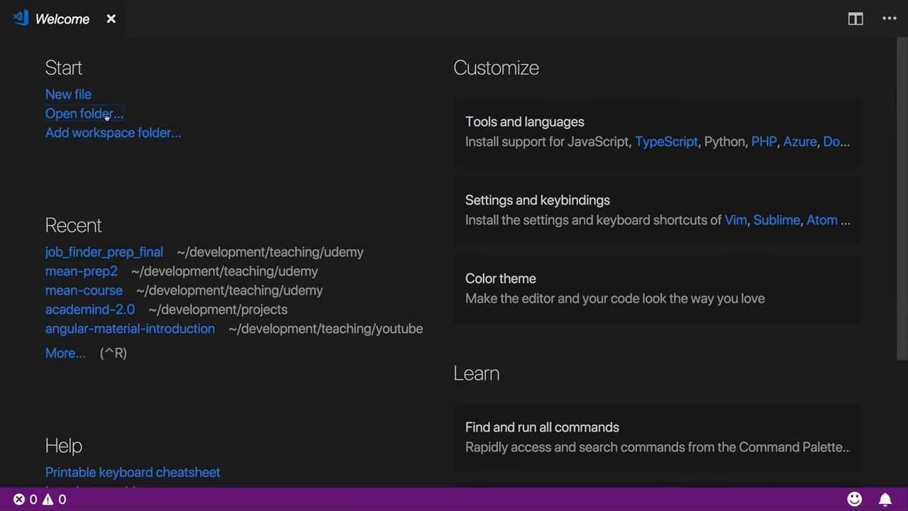
click(106, 115)
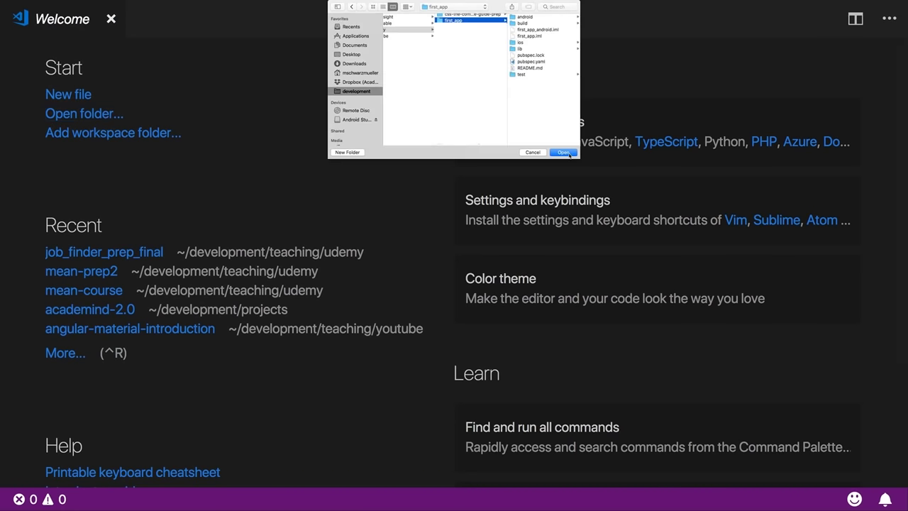
click(568, 154)
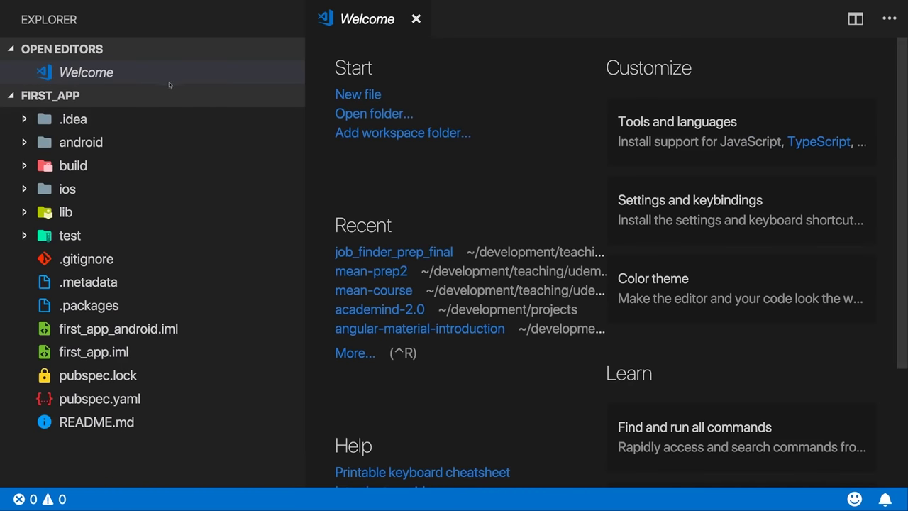
- Close the Welcome page and hide the Open Editors section in the Explorer
click(416, 19)
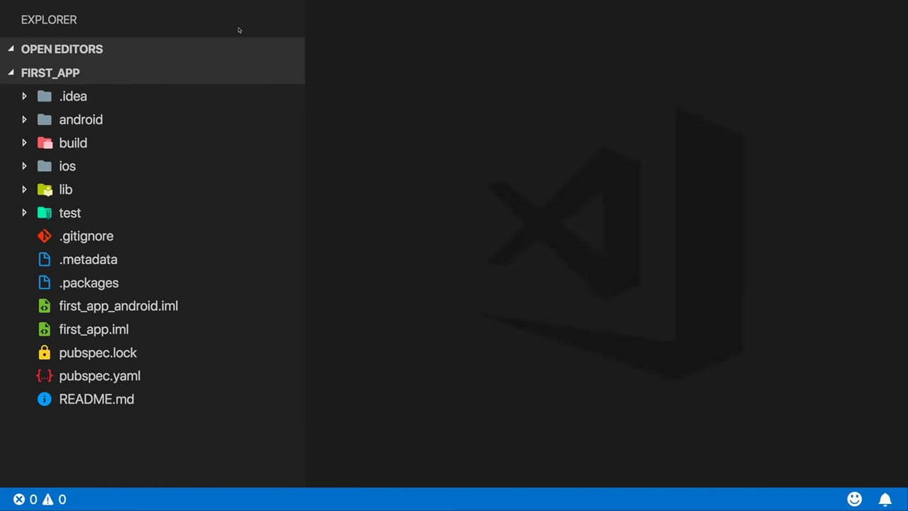
right_click(106, 52)
click(114, 55)
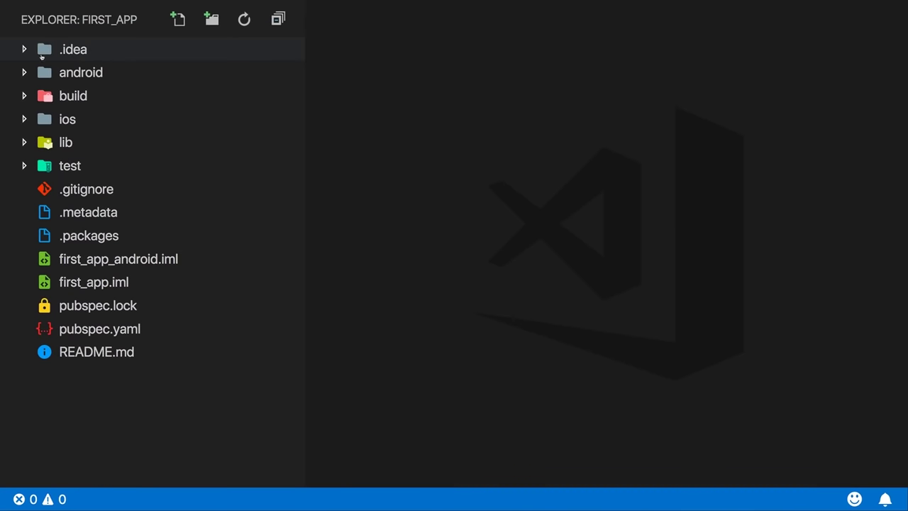